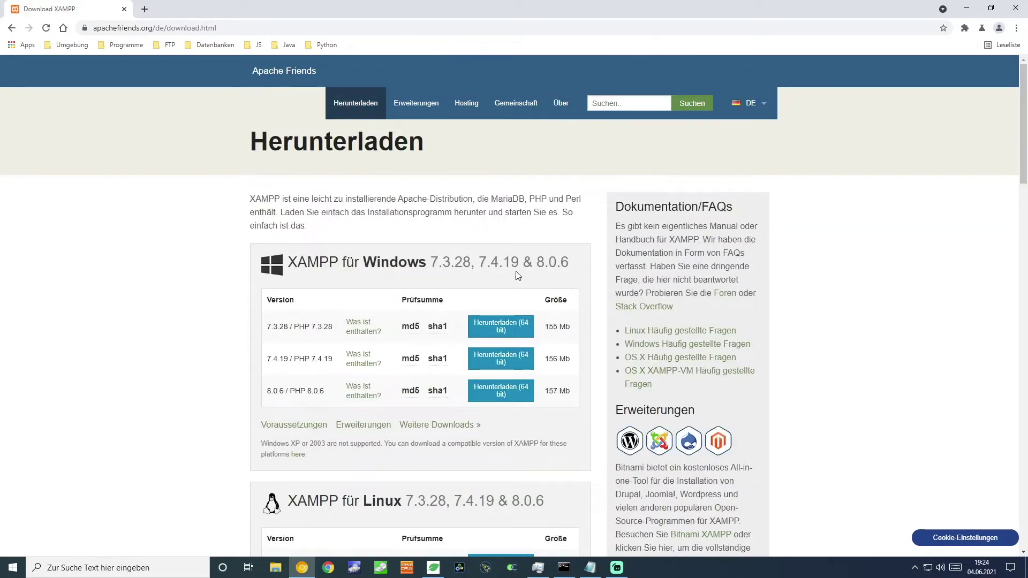
Proceed through the XAMPP setup, accepting the UAC warning and keeping all components and the installation folder C:\xampp
{"action": "scroll", "coordinate": [503, 275], "scroll_direction": "down", "scroll_amount": 8}
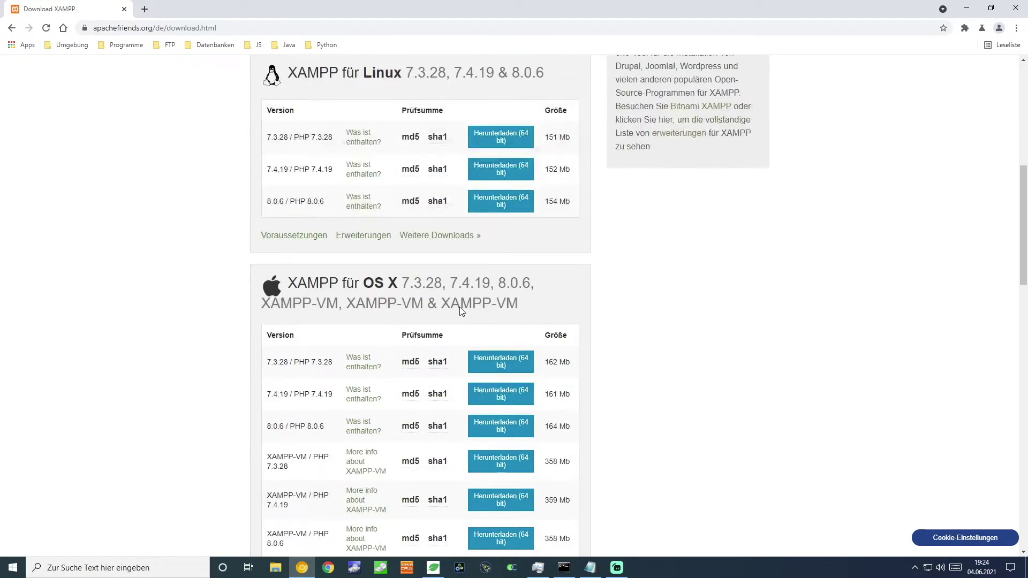
{"action": "scroll", "coordinate": [447, 310], "scroll_direction": "up", "scroll_amount": 8}
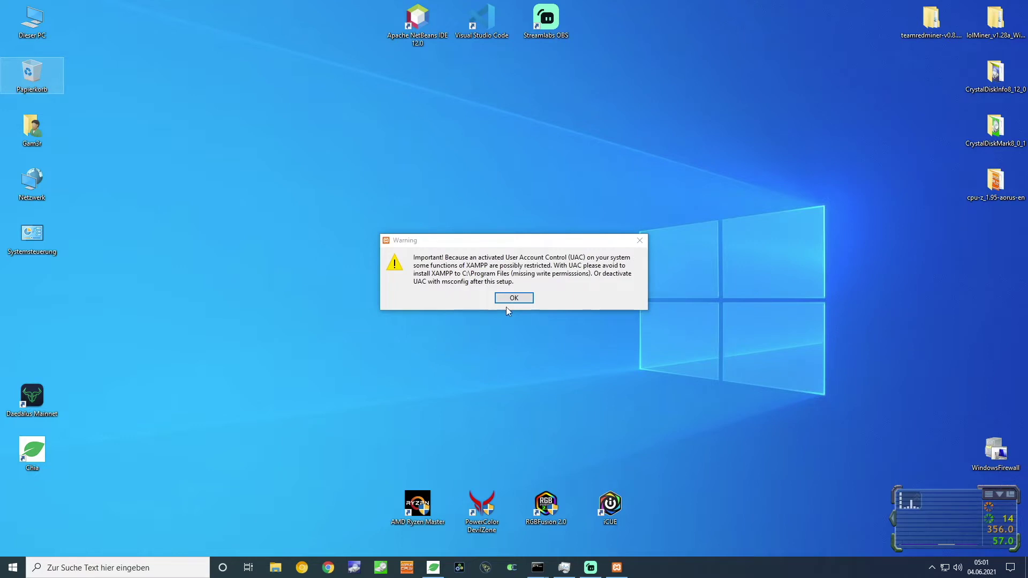
{"action": "left_click", "coordinate": [520, 297]}
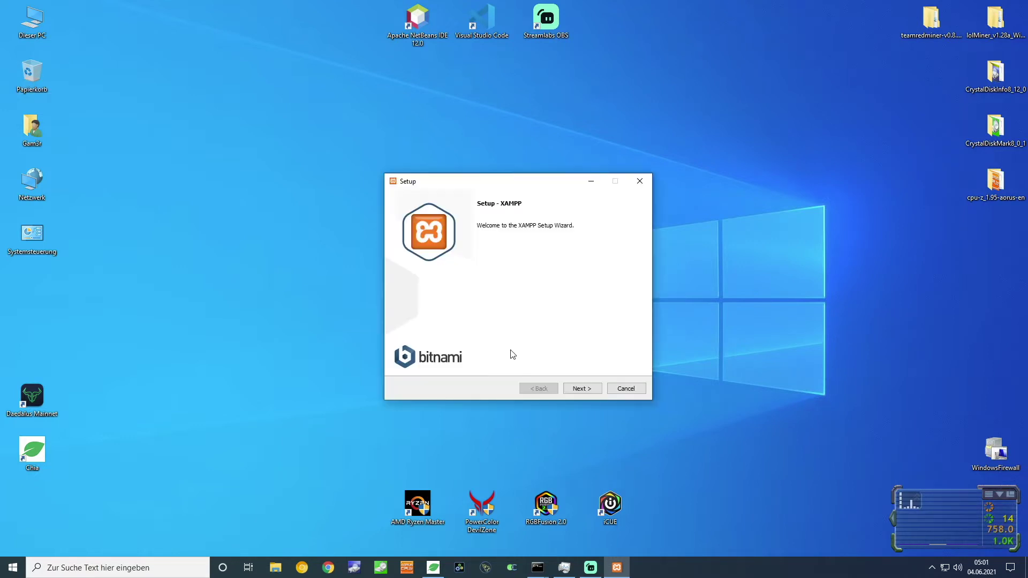
{"action": "left_click", "coordinate": [582, 388]}
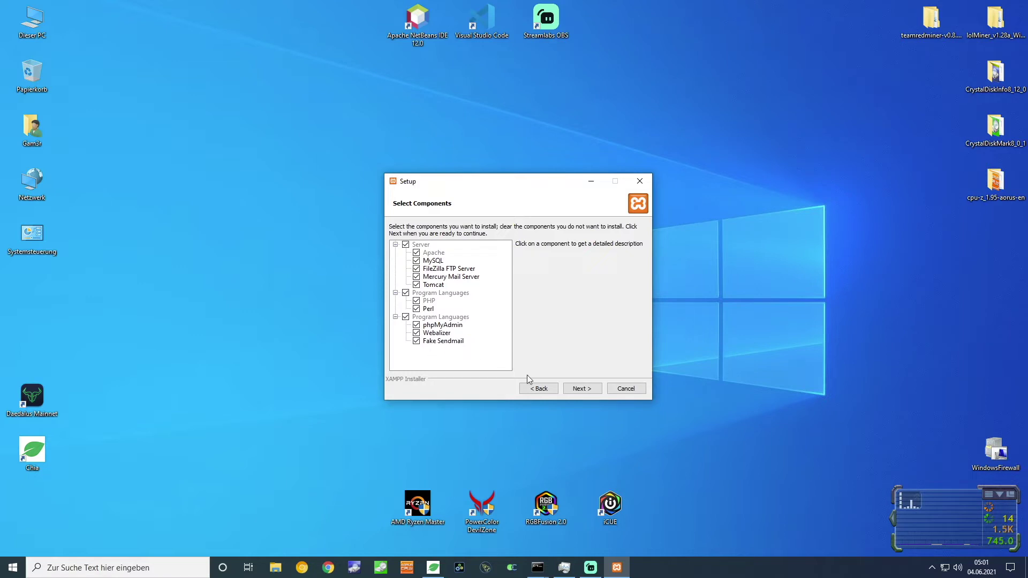
{"action": "left_click", "coordinate": [588, 391]}
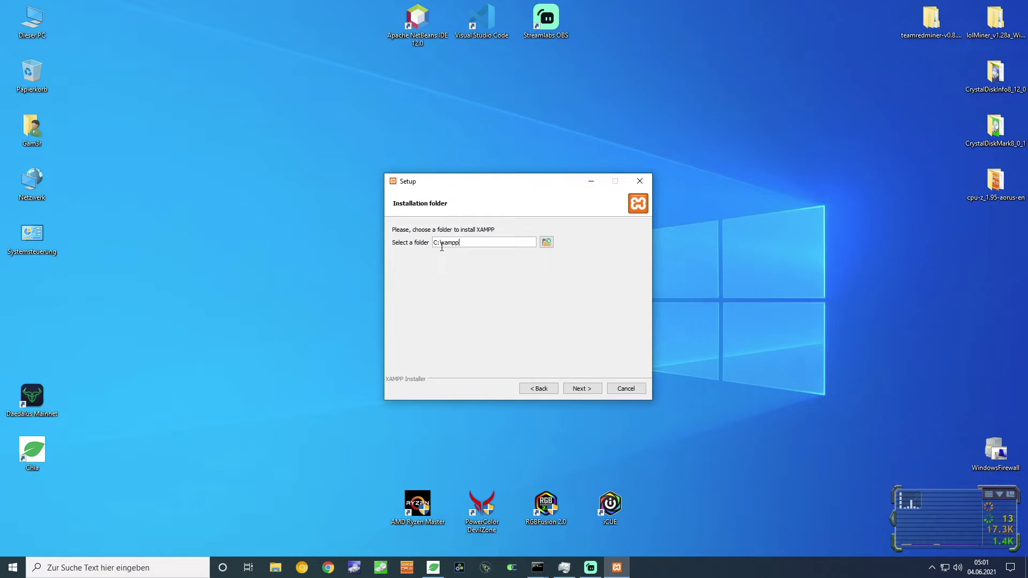
{"action": "left_click", "coordinate": [583, 389]}
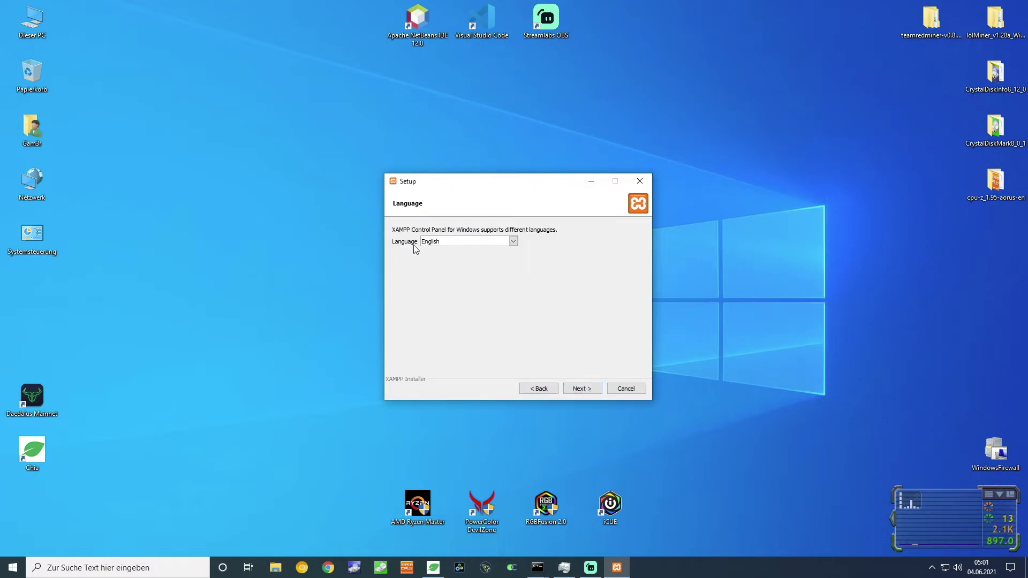
Install XAMPP with Deutsch as the Control Panel language and the Bitnami information option turned off, and finish by launching the Control Panel
{"action": "left_click", "coordinate": [513, 241]}
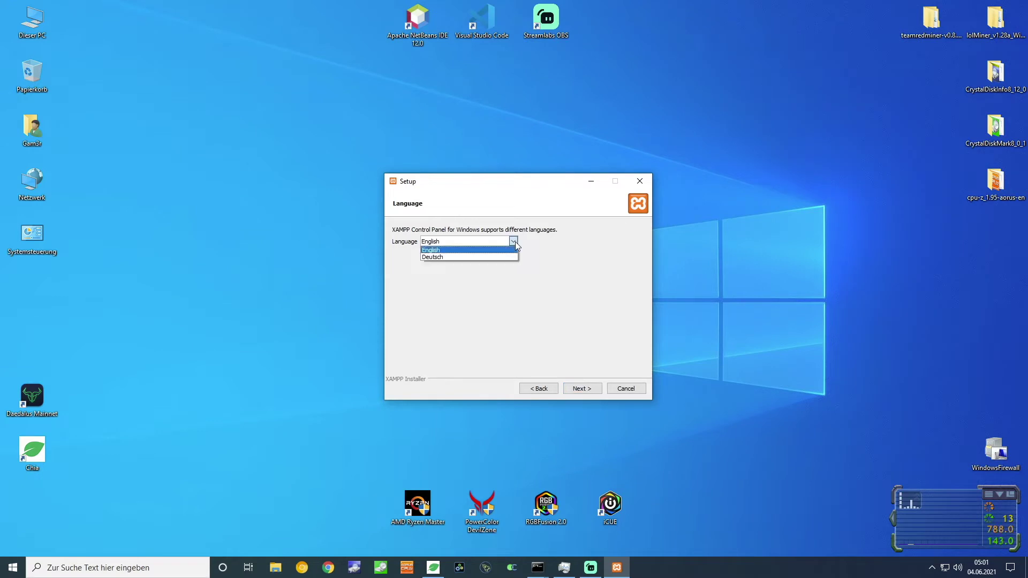
{"action": "left_click", "coordinate": [431, 256]}
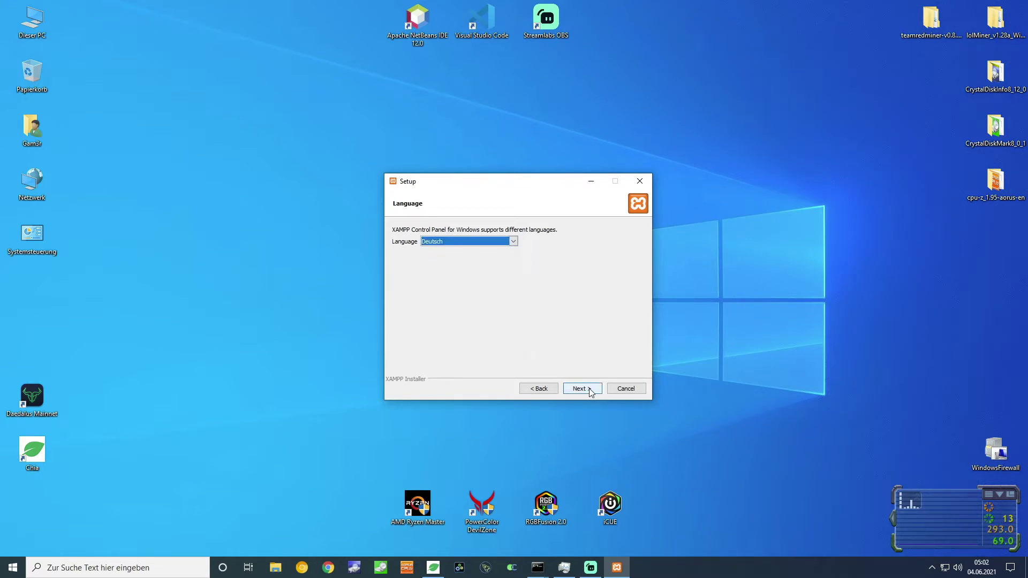
{"action": "left_click", "coordinate": [571, 385]}
{"action": "left_click", "coordinate": [586, 278]}
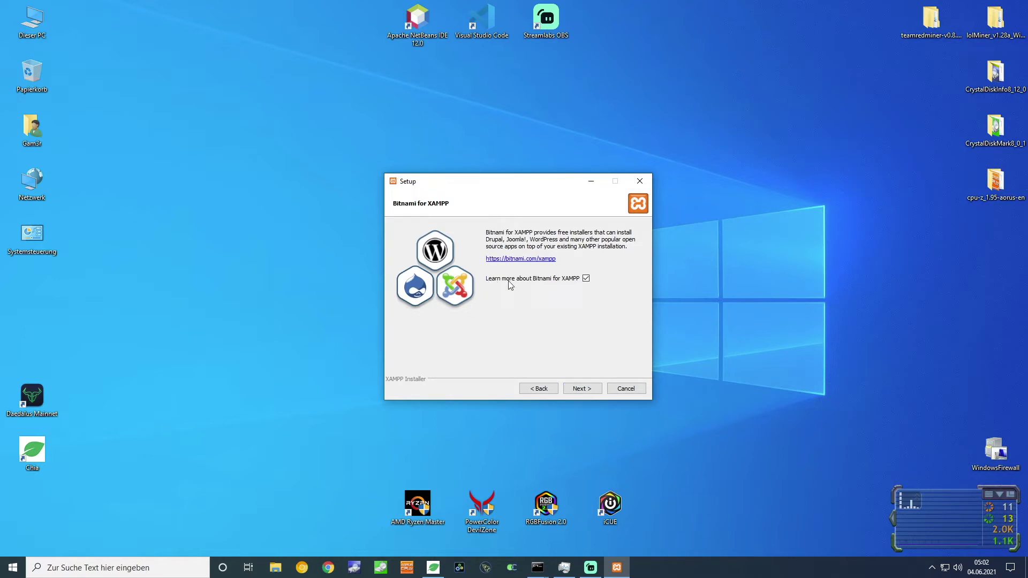
{"action": "left_click", "coordinate": [586, 393]}
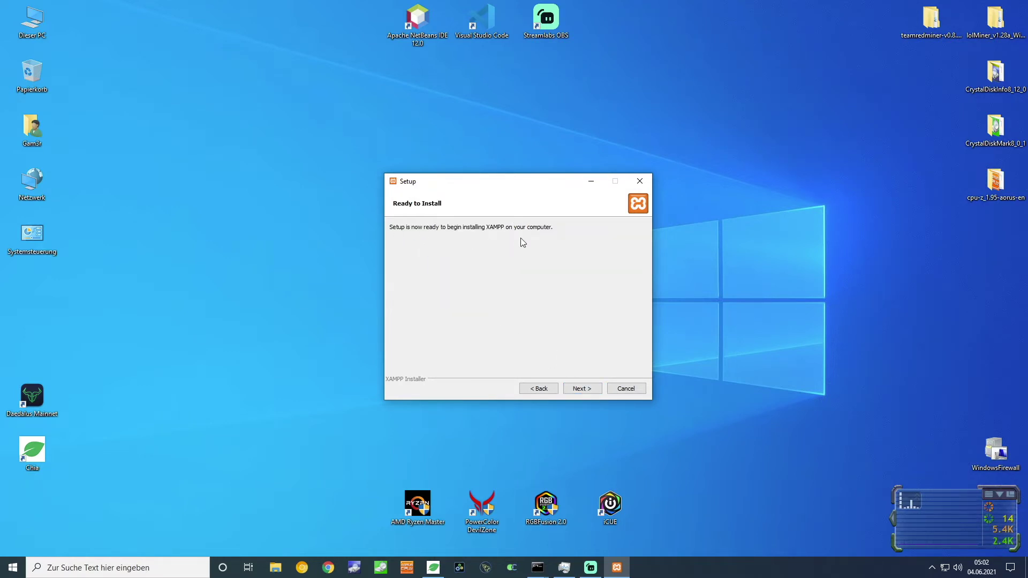
{"action": "left_click", "coordinate": [578, 388]}
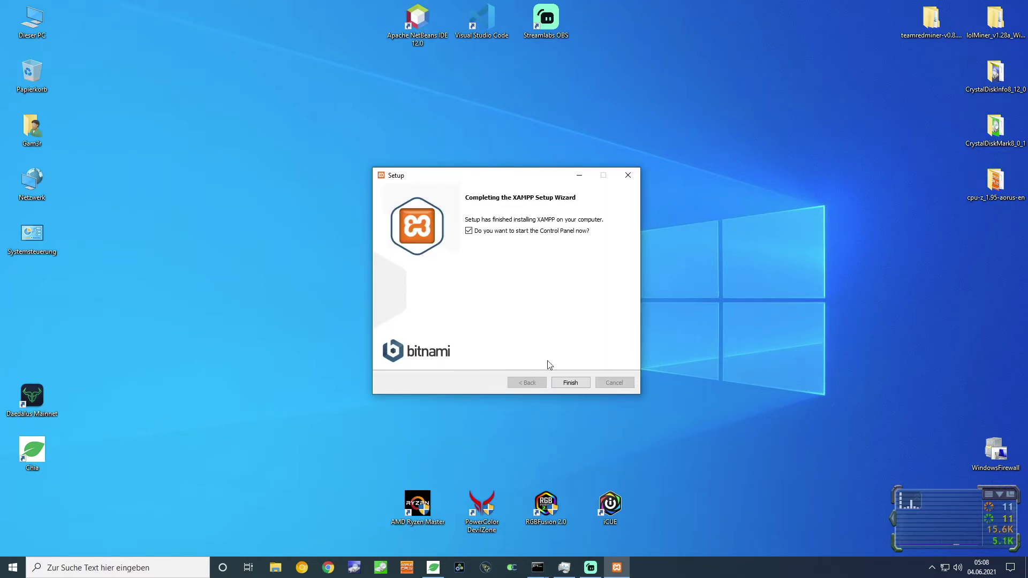
{"action": "left_click", "coordinate": [575, 382]}
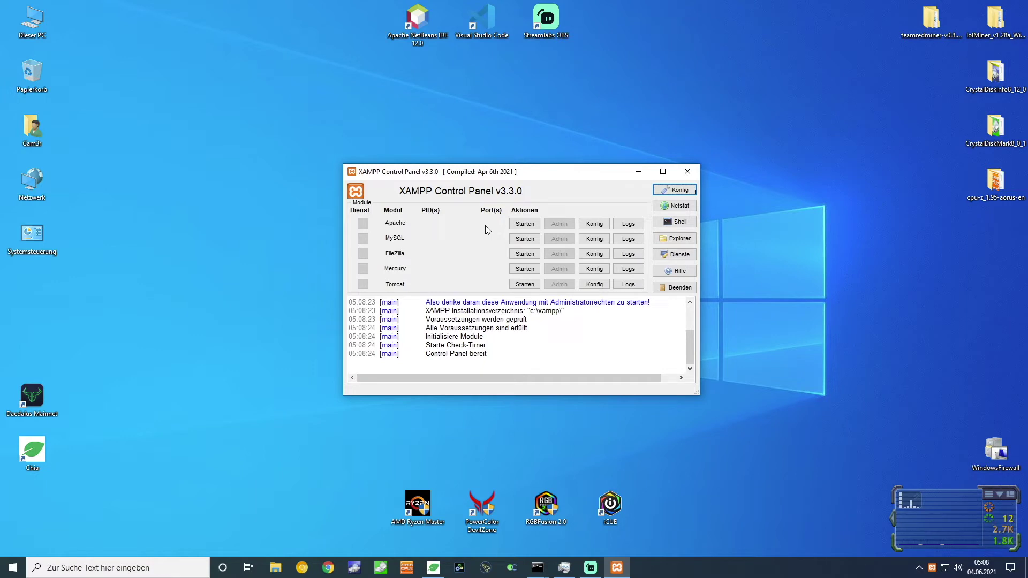
Start the Apache and MySQL modules in the XAMPP Control Panel
{"action": "left_click", "coordinate": [525, 224]}
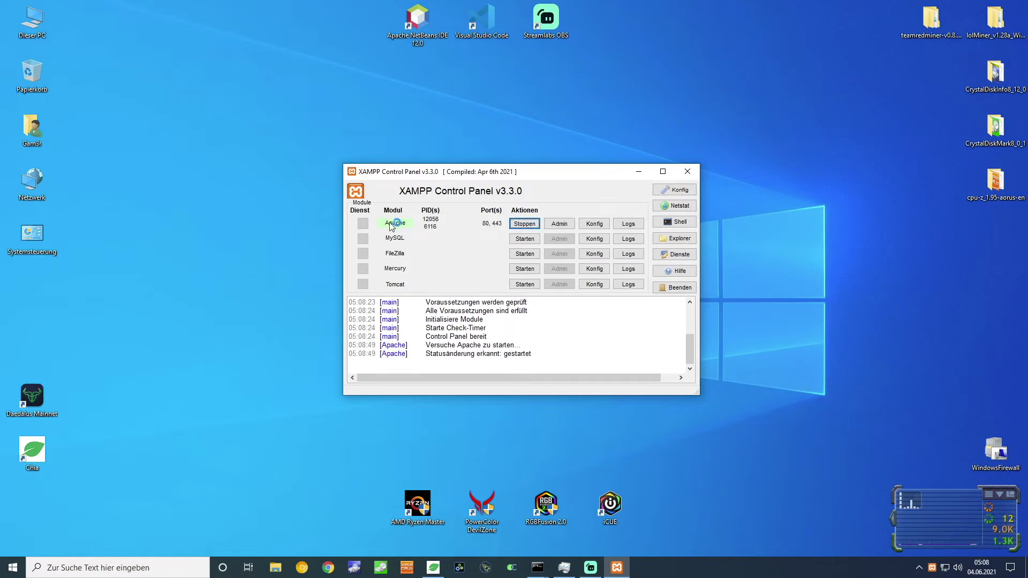
{"action": "left_click", "coordinate": [524, 238]}
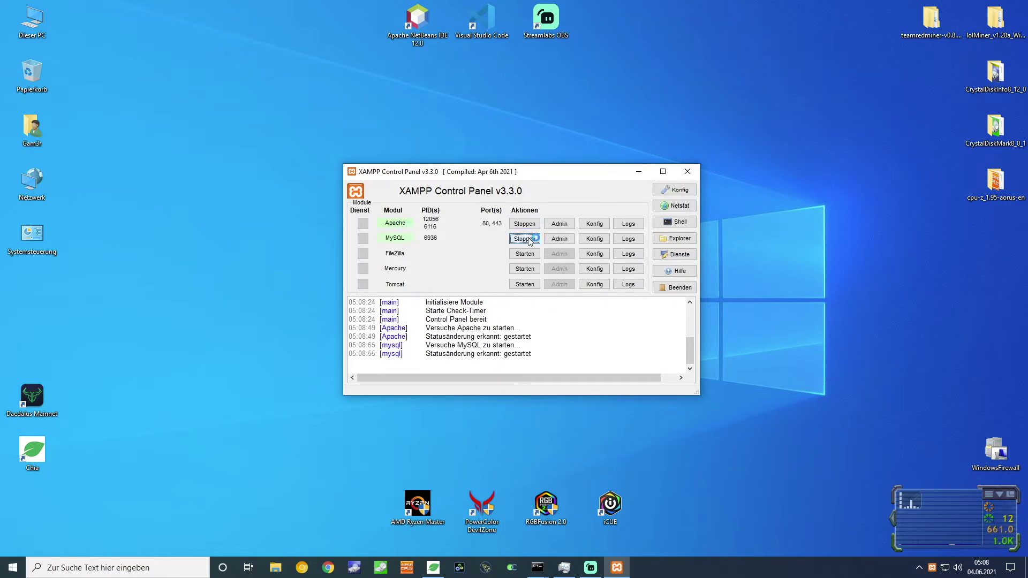
{"action": "left_click", "coordinate": [575, 375]}
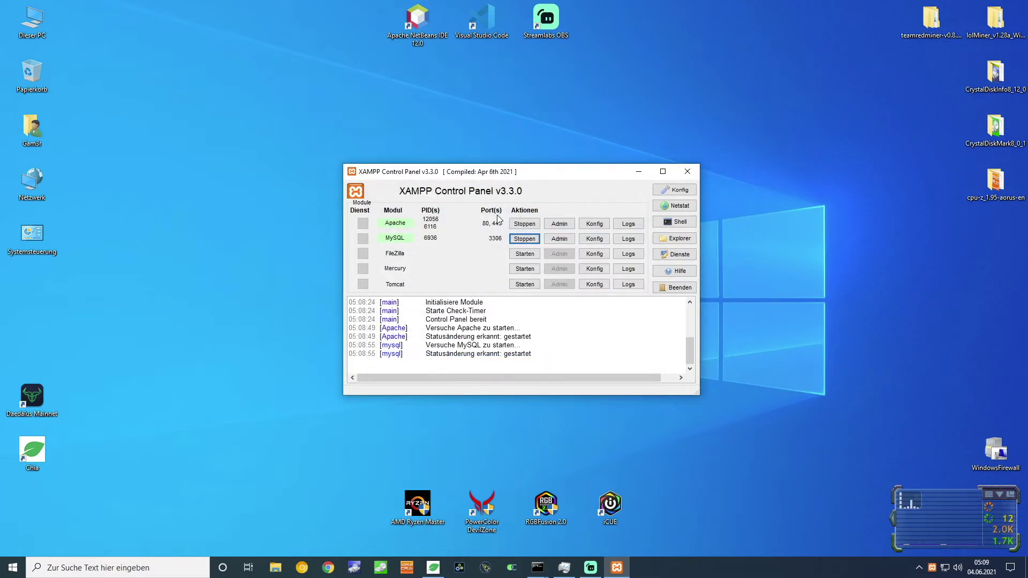
View the MySQL module's phpMyAdmin page, close it, and open the Apache module's admin page
{"action": "left_click", "coordinate": [563, 243]}
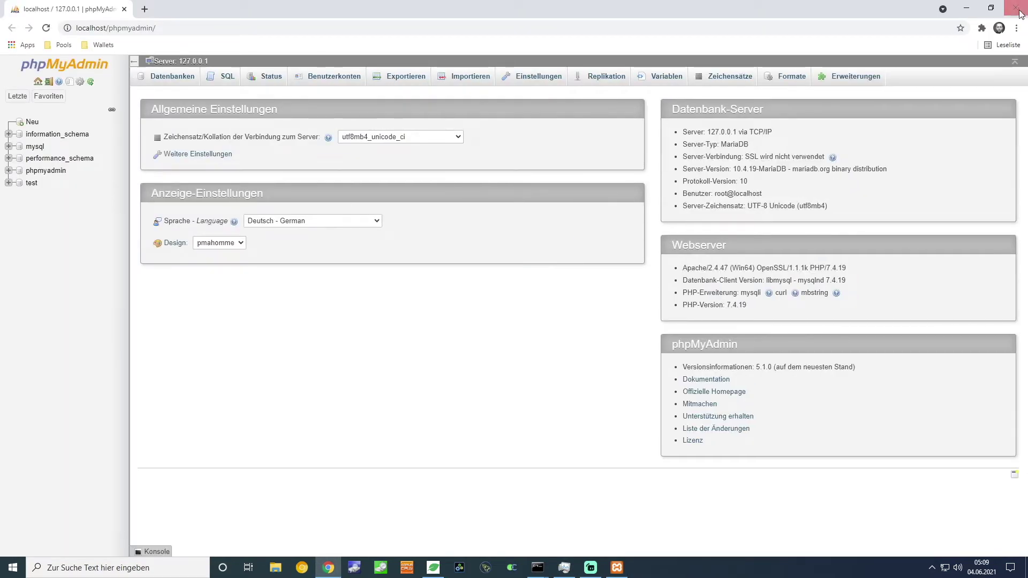
{"action": "left_click", "coordinate": [1008, 9]}
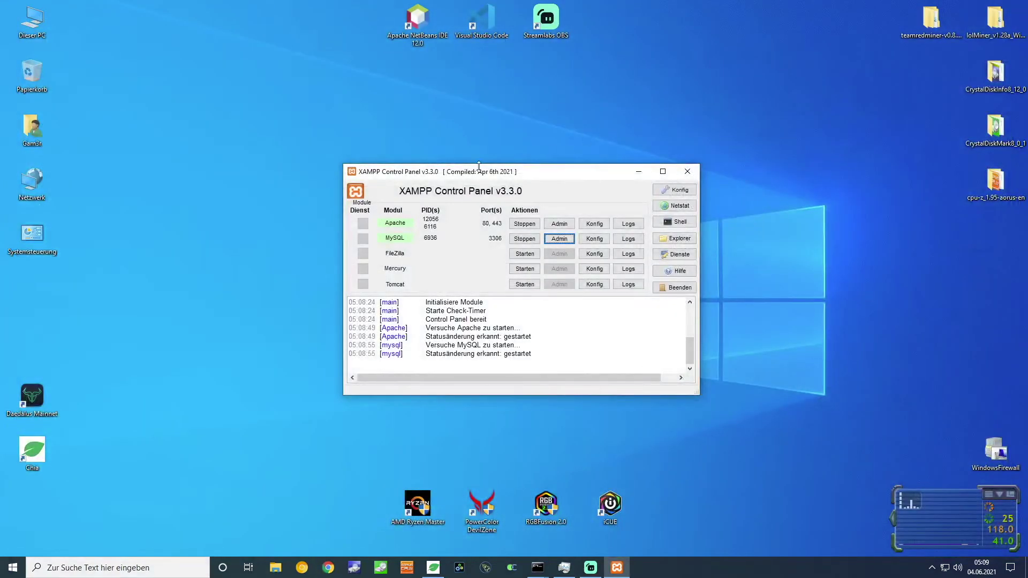
{"action": "left_click_drag", "start_coordinate": [569, 177], "coordinate": [519, 177]}
{"action": "left_click", "coordinate": [508, 223]}
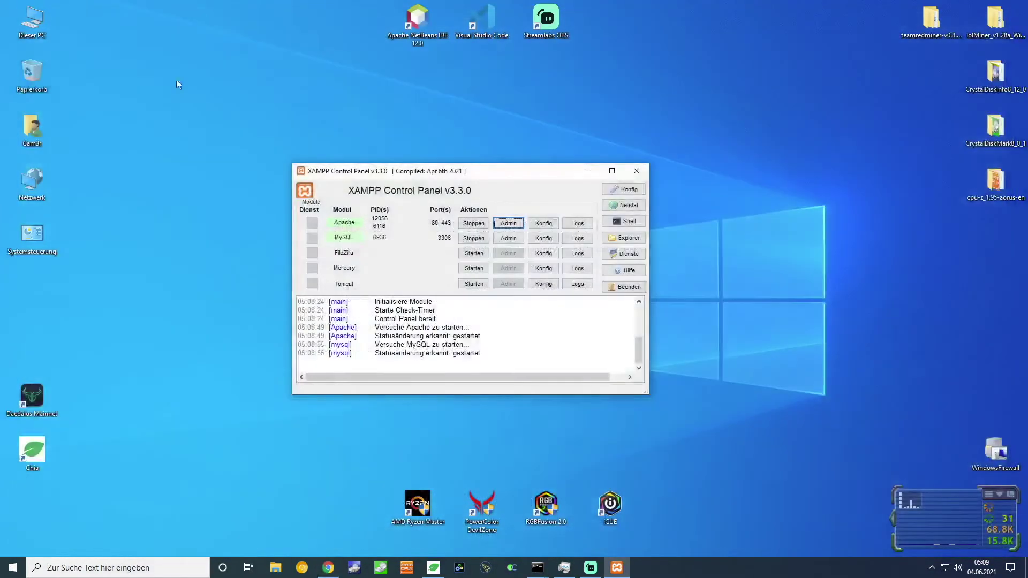
Open the XAMPP installation folder from the Control Panel and show the contents of its htdocs folder
{"action": "left_click_drag", "start_coordinate": [522, 171], "coordinate": [536, 178]}
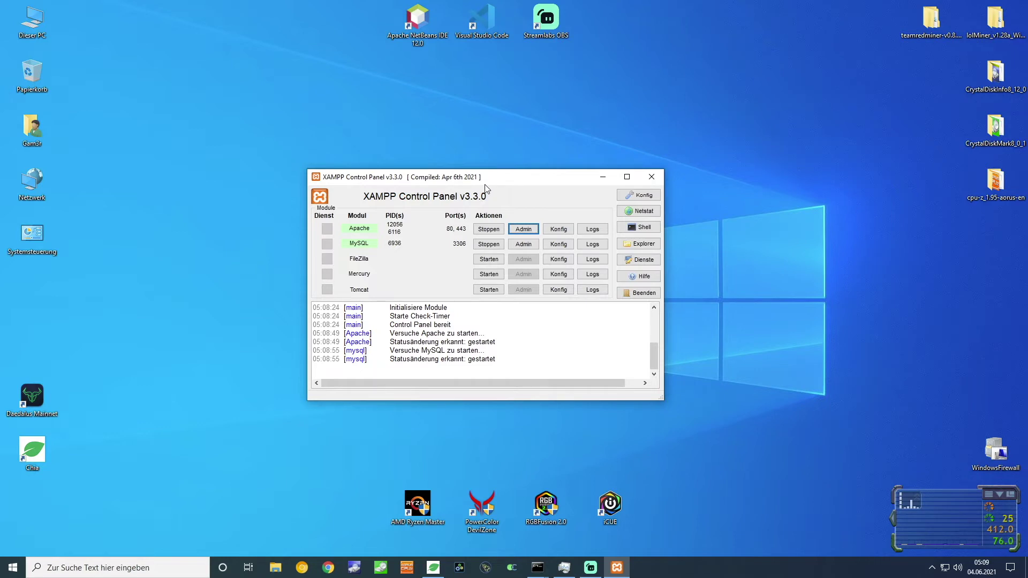
{"action": "left_click", "coordinate": [638, 243]}
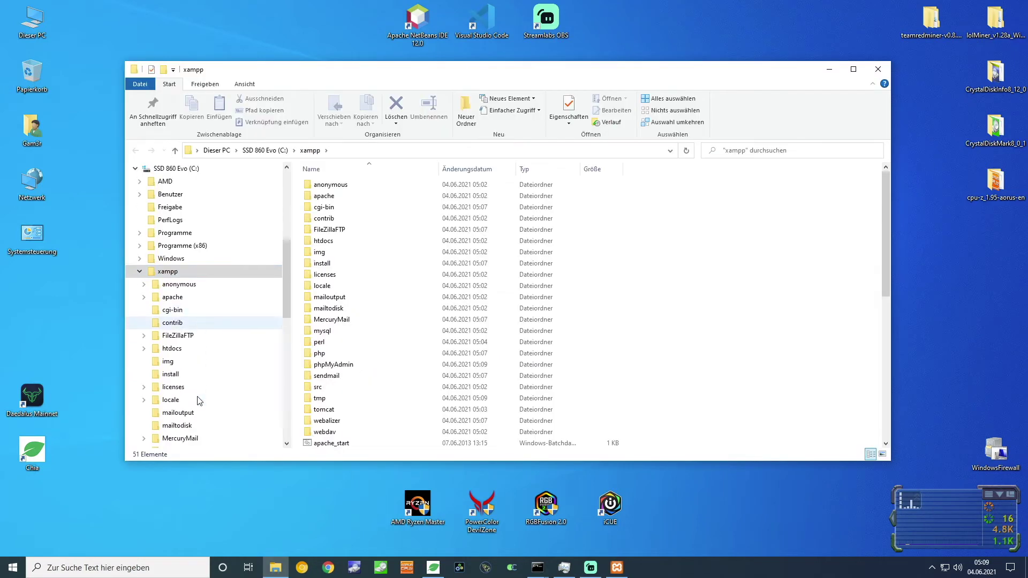
{"action": "left_click", "coordinate": [173, 351]}
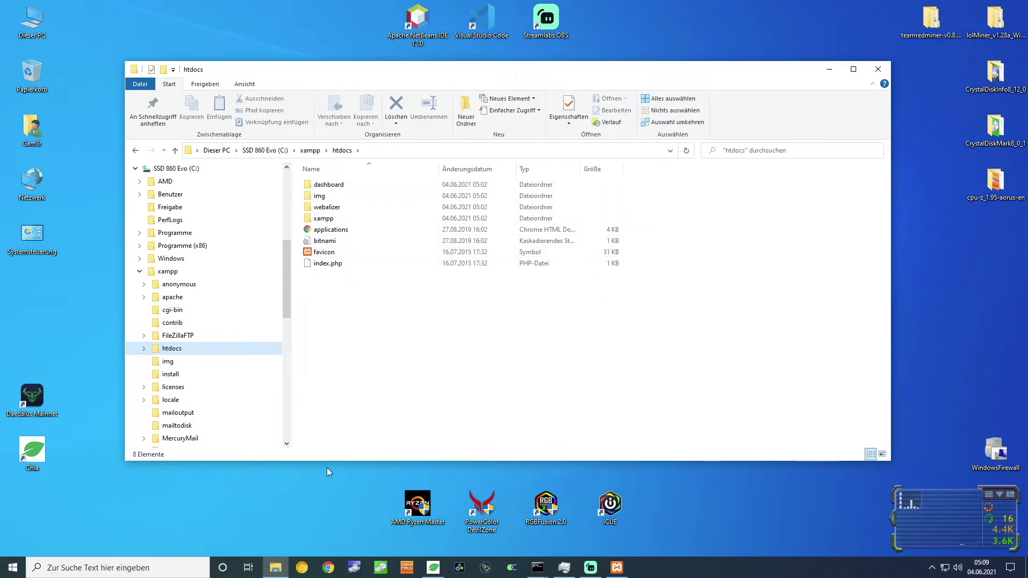
Load localhost in Chrome, and load it again with the dashboard path removed from the address
{"action": "left_click", "coordinate": [328, 568]}
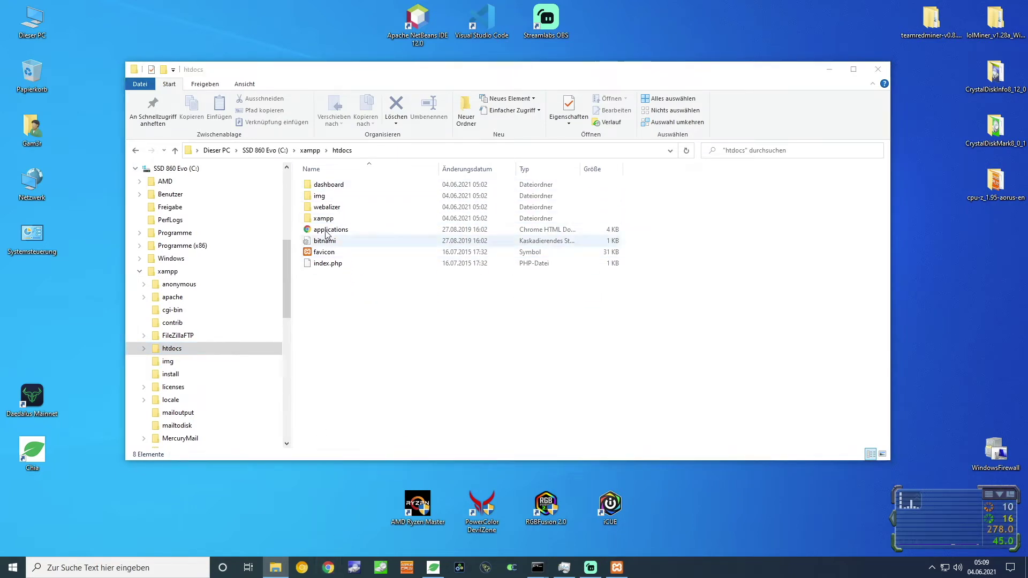
{"action": "left_click", "coordinate": [128, 28]}
{"action": "type", "text": "localhost"}
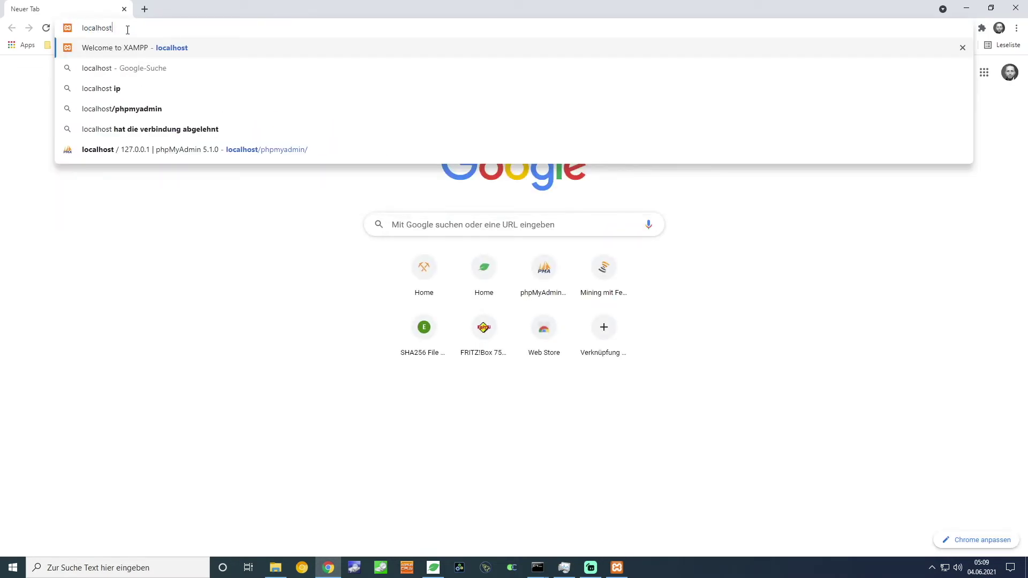
{"action": "key", "text": "Return"}
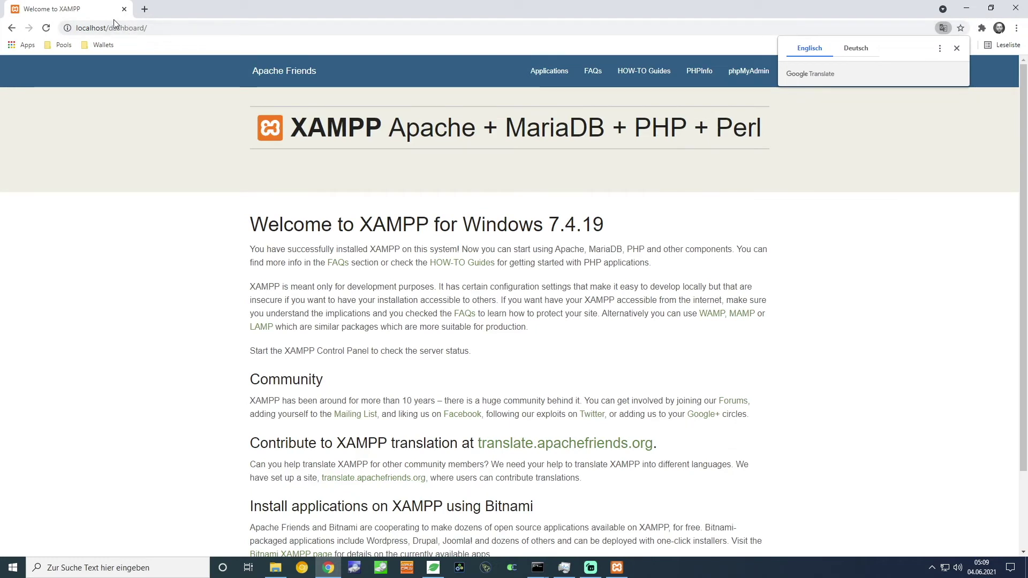
{"action": "left_click_drag", "start_coordinate": [109, 25], "coordinate": [149, 28]}
{"action": "key", "text": "BackSpace"}
{"action": "key", "text": "Return"}
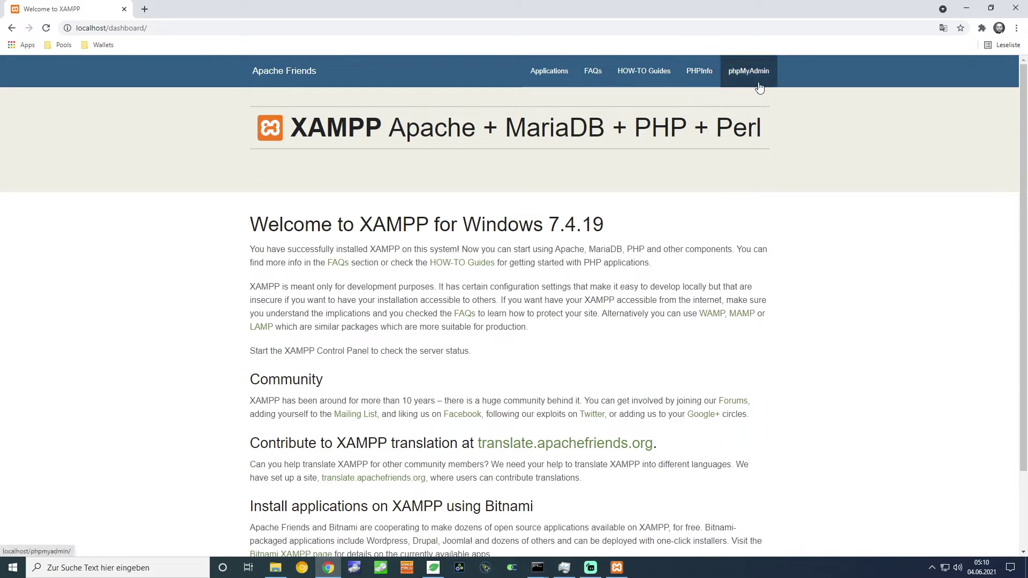
Check the PHPInfo page, close it, look over the XAMPP welcome page, and minimize the browser
{"action": "left_click", "coordinate": [697, 71]}
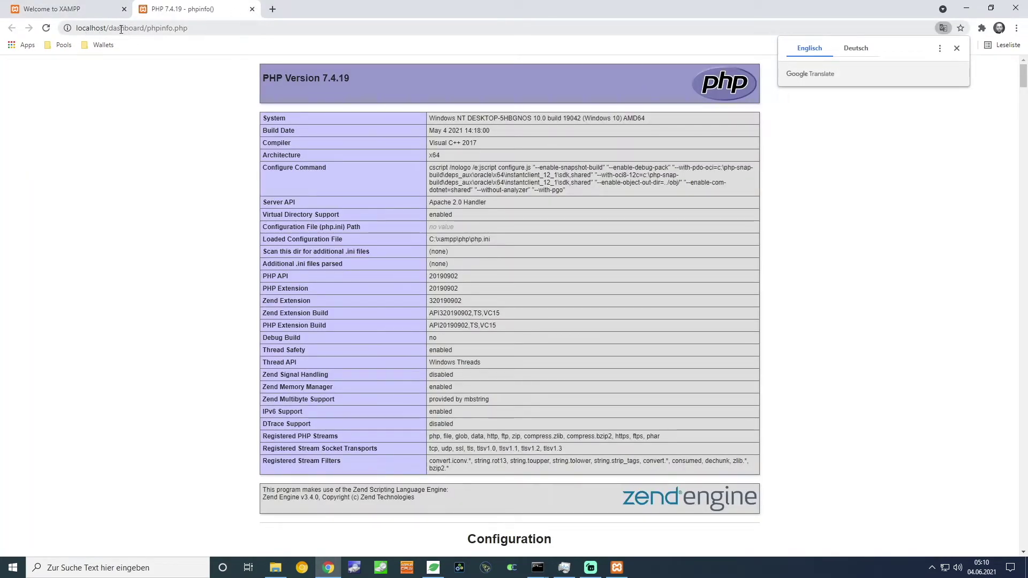
{"action": "left_click", "coordinate": [252, 9]}
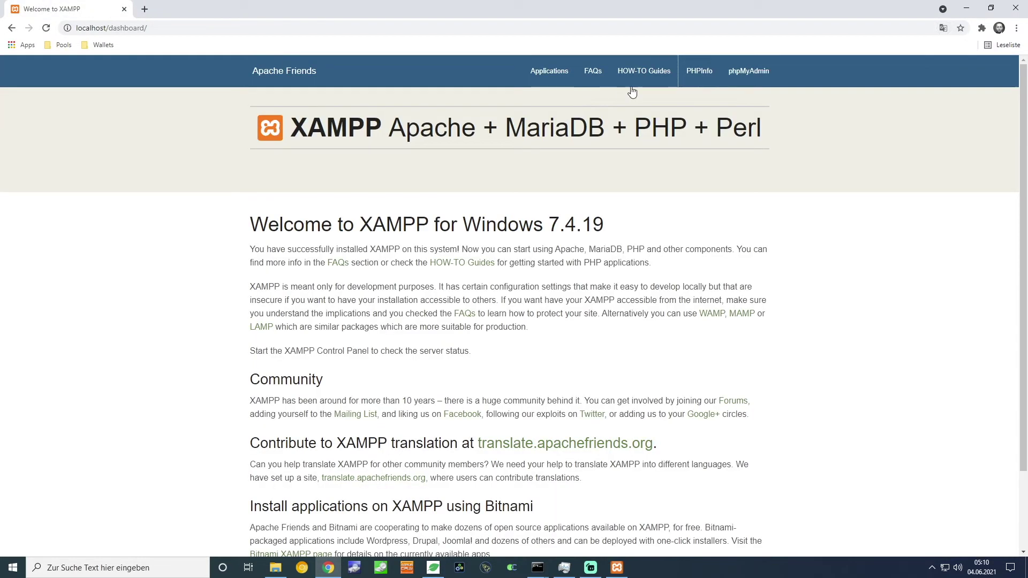
{"action": "scroll", "coordinate": [429, 200], "scroll_direction": "down", "scroll_amount": 2}
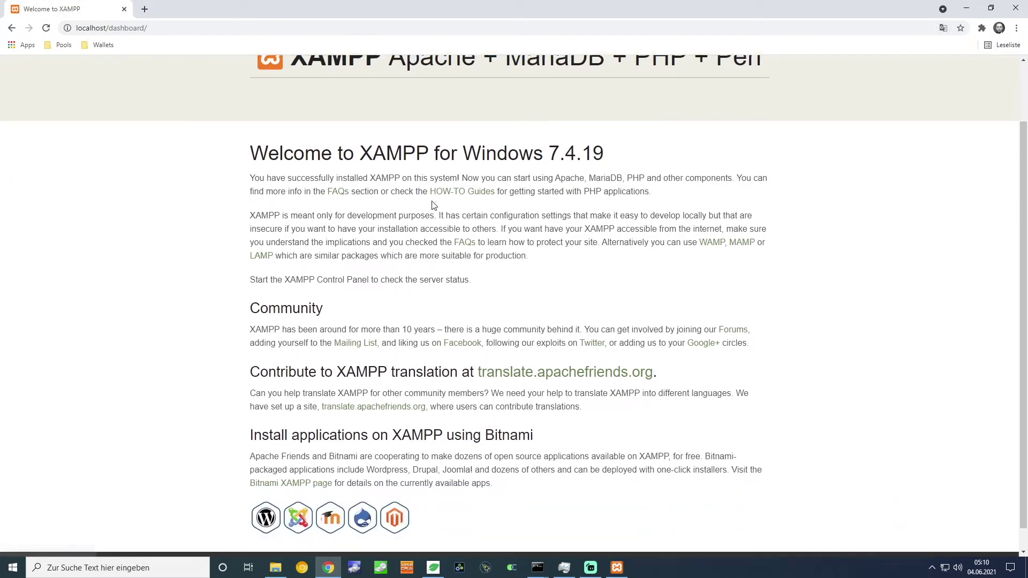
{"action": "scroll", "coordinate": [433, 206], "scroll_direction": "down", "scroll_amount": 1}
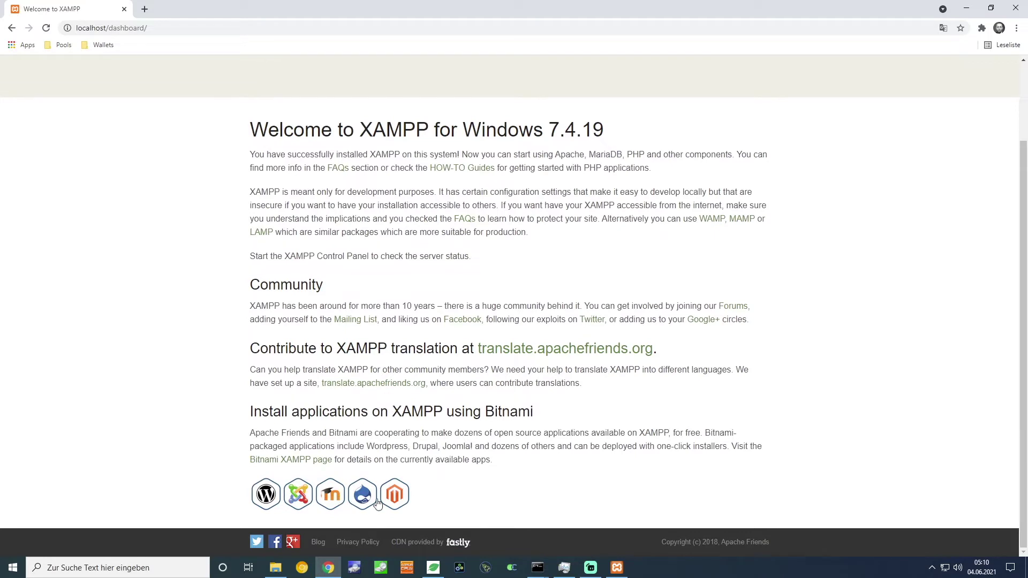
{"action": "scroll", "coordinate": [826, 227], "scroll_direction": "up", "scroll_amount": 2}
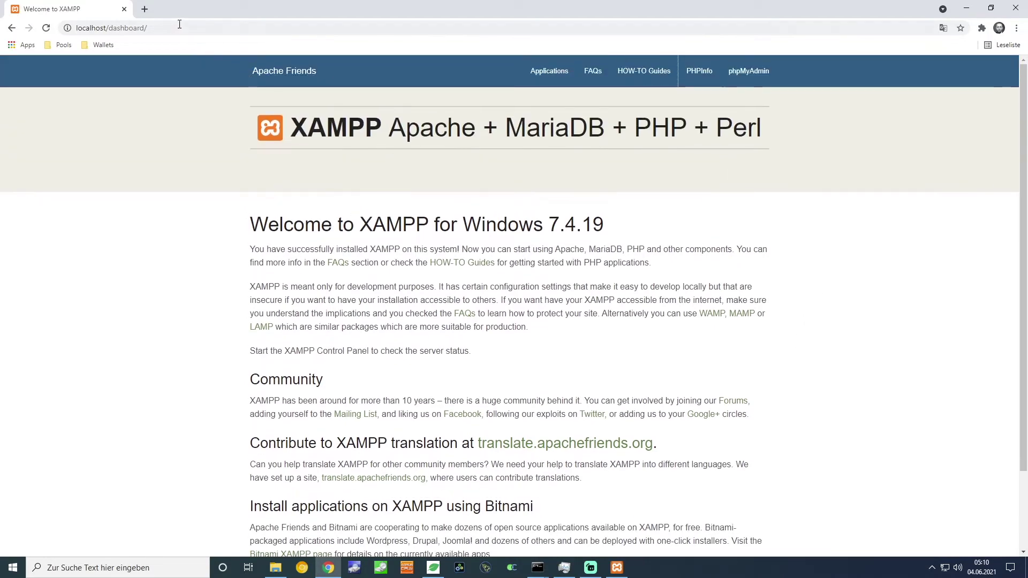
{"action": "left_click", "coordinate": [967, 13]}
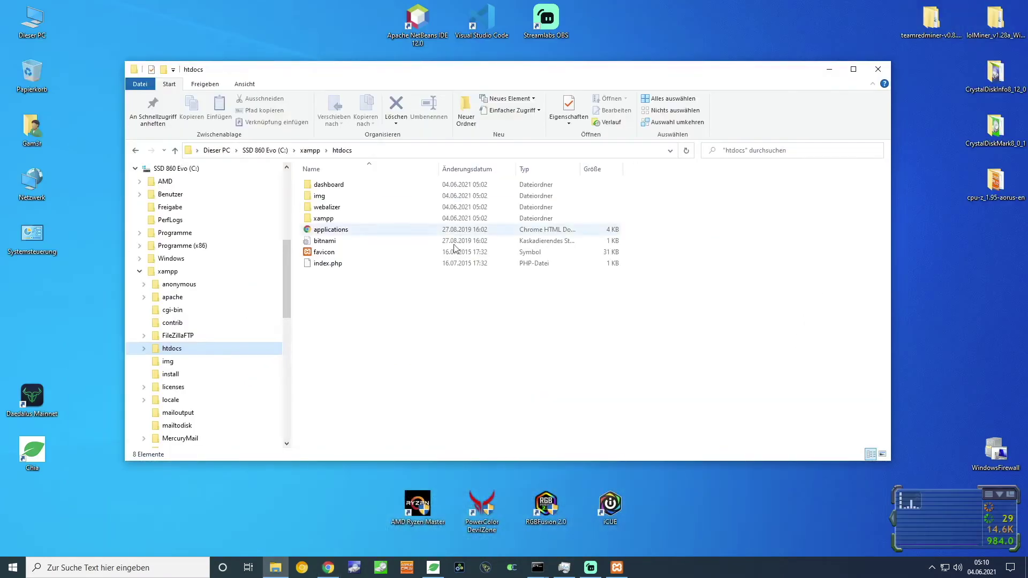
Delete all files and folders inside the htdocs folder, including index.php and dashboard
{"action": "left_click", "coordinate": [328, 264]}
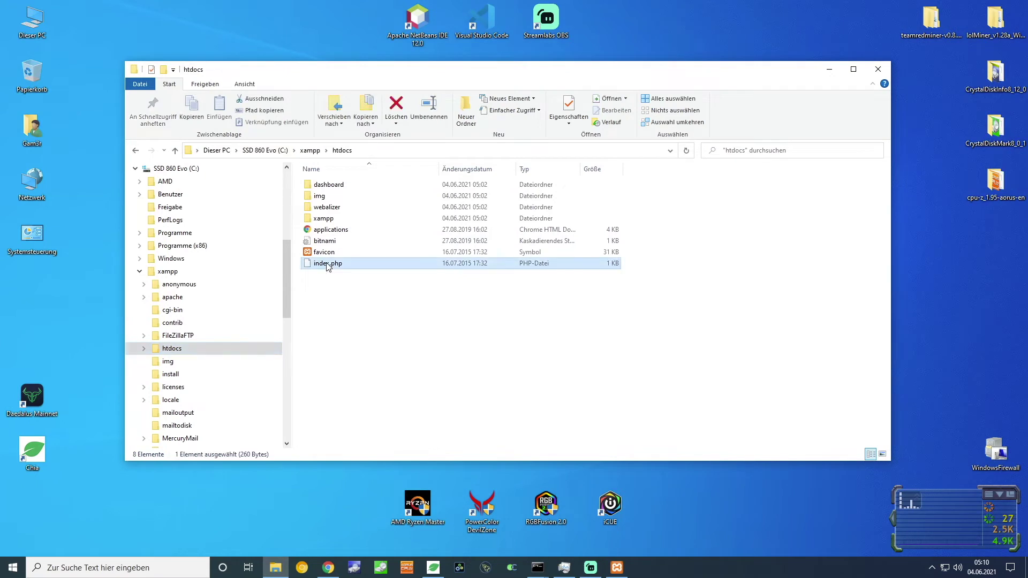
{"action": "left_click", "coordinate": [342, 289]}
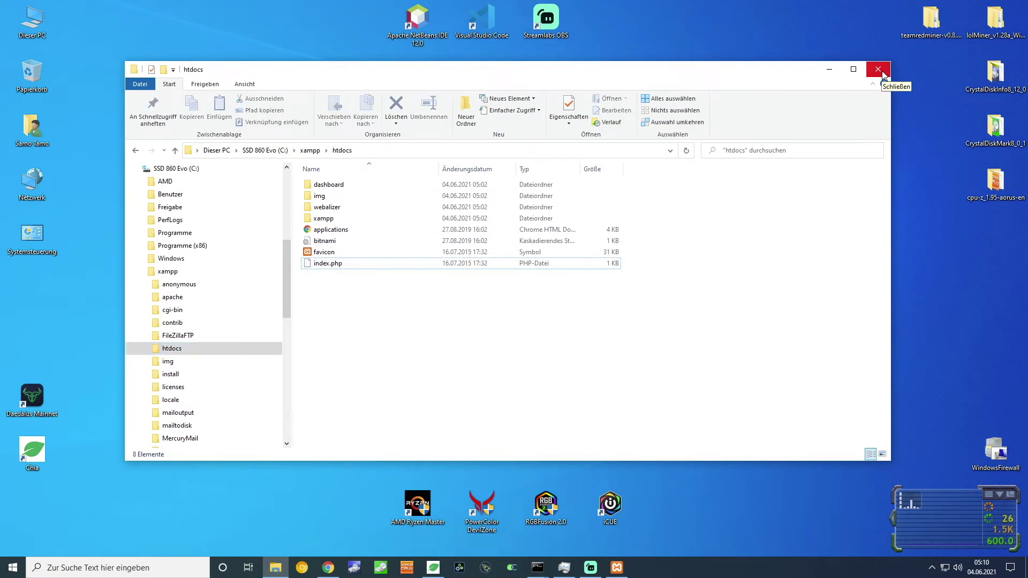
{"action": "left_click_drag", "start_coordinate": [322, 286], "coordinate": [335, 185]}
{"action": "right_click", "coordinate": [335, 184]}
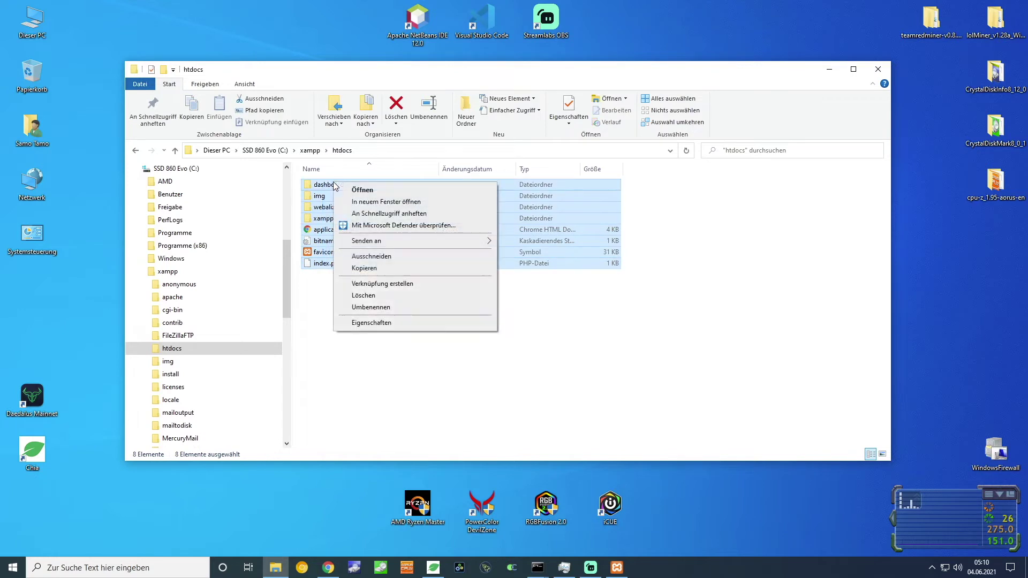
{"action": "left_click", "coordinate": [368, 295]}
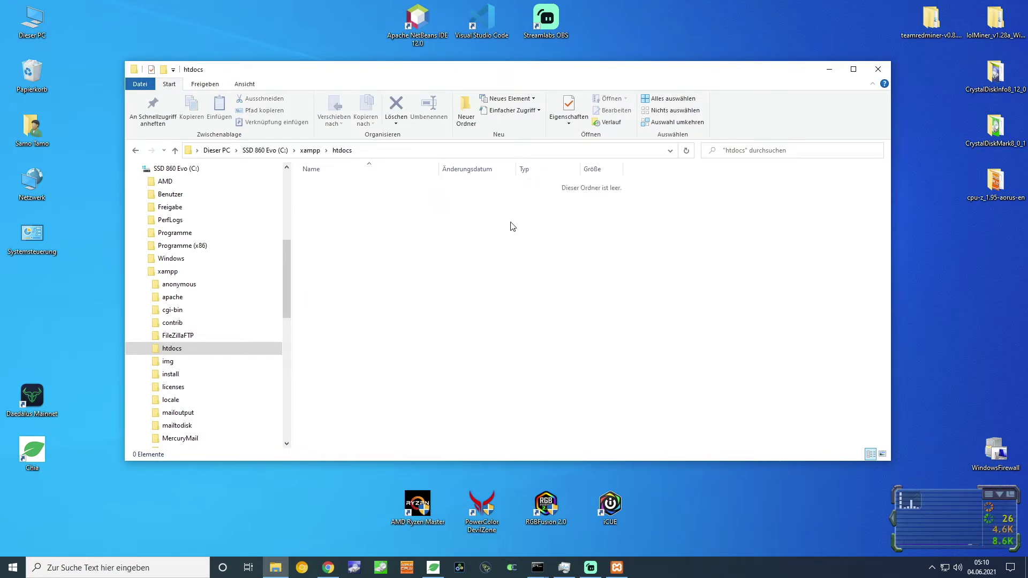
Empty the Windows recycle bin permanently
{"action": "right_click", "coordinate": [36, 68]}
{"action": "left_click", "coordinate": [80, 89]}
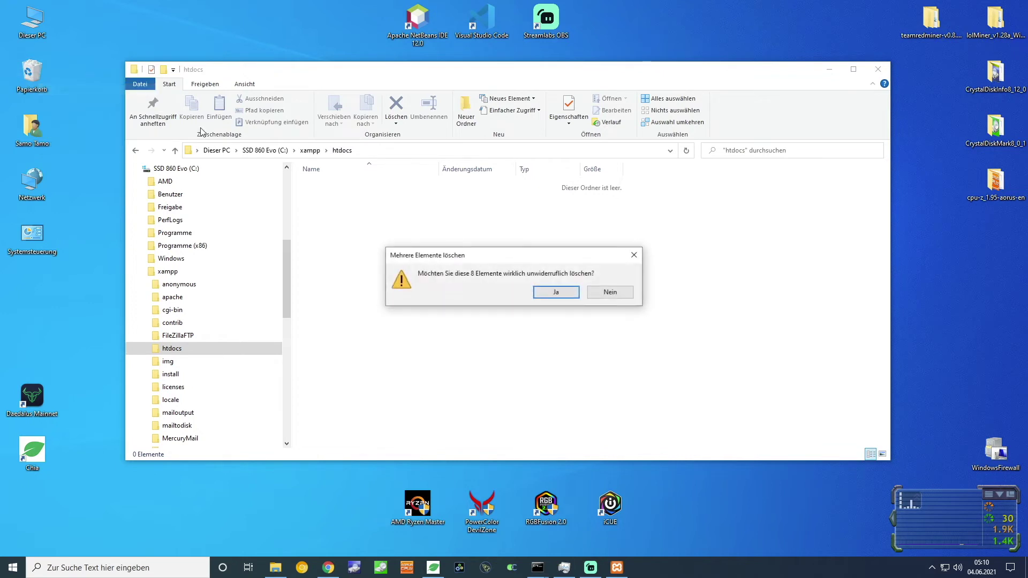
{"action": "left_click", "coordinate": [554, 293]}
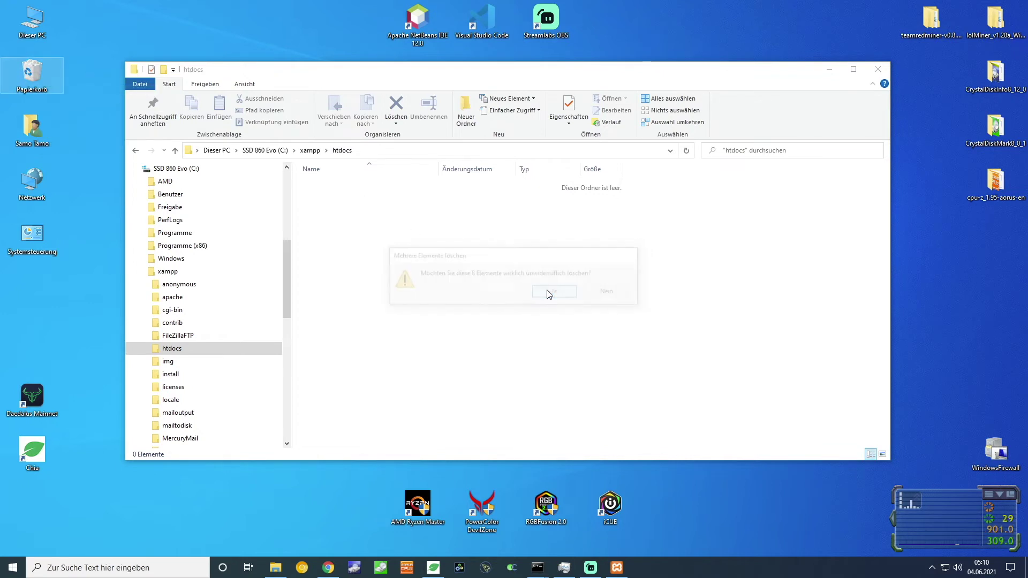
Launch Apache NetBeans IDE 12.0 and start a new project of the type PHP Application
{"action": "double_click", "coordinate": [421, 22]}
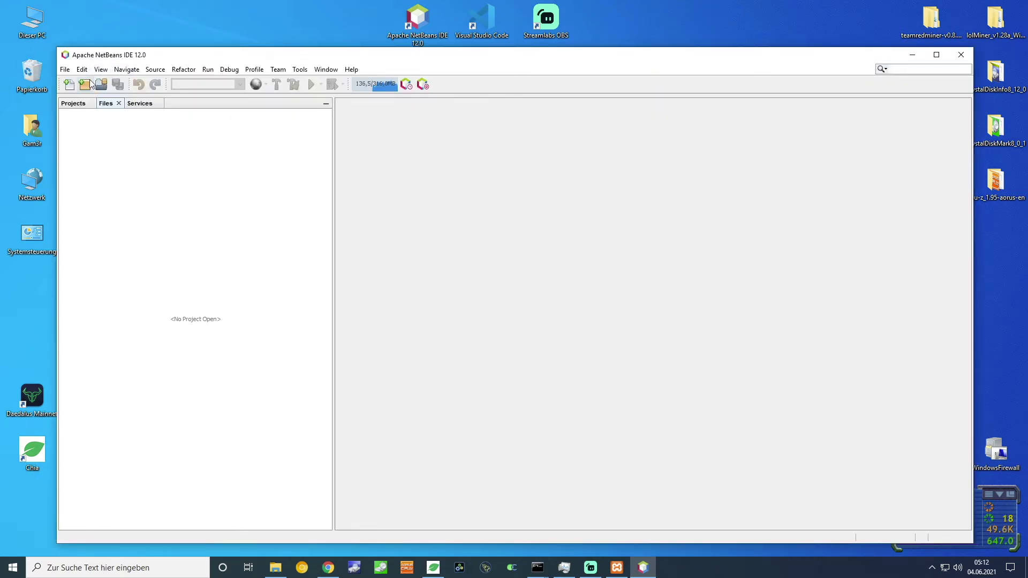
{"action": "left_click", "coordinate": [85, 84]}
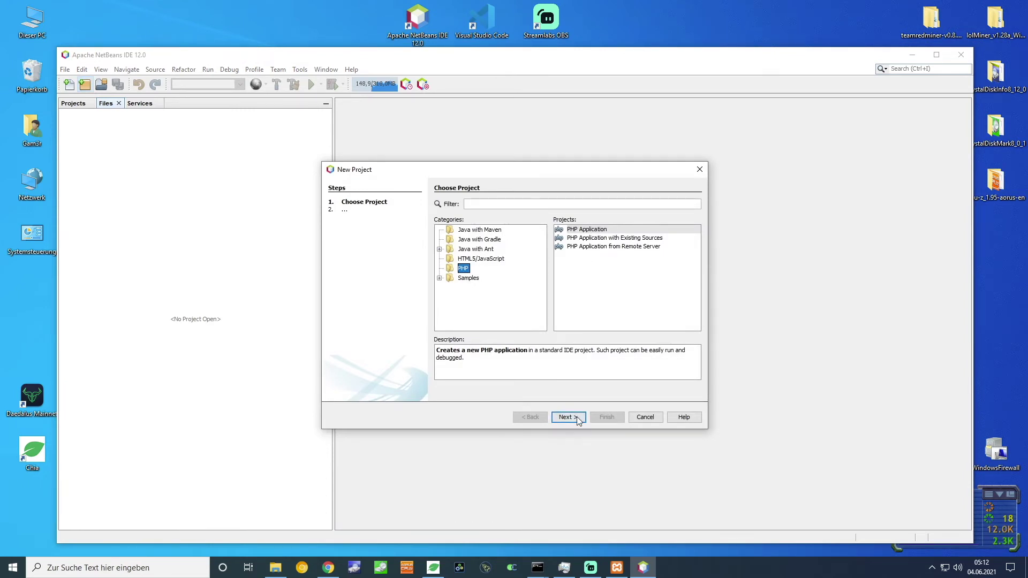
{"action": "left_click", "coordinate": [577, 416]}
Name the project PHP-Tutorial-1 with C:\xampp\htdocs\PHP-Tutorial-1 as its sources folder, leaving the separate metadata directory disabled
{"action": "left_click", "coordinate": [520, 222]}
{"action": "key", "text": "ctrl+a"}
{"action": "key", "text": "End"}
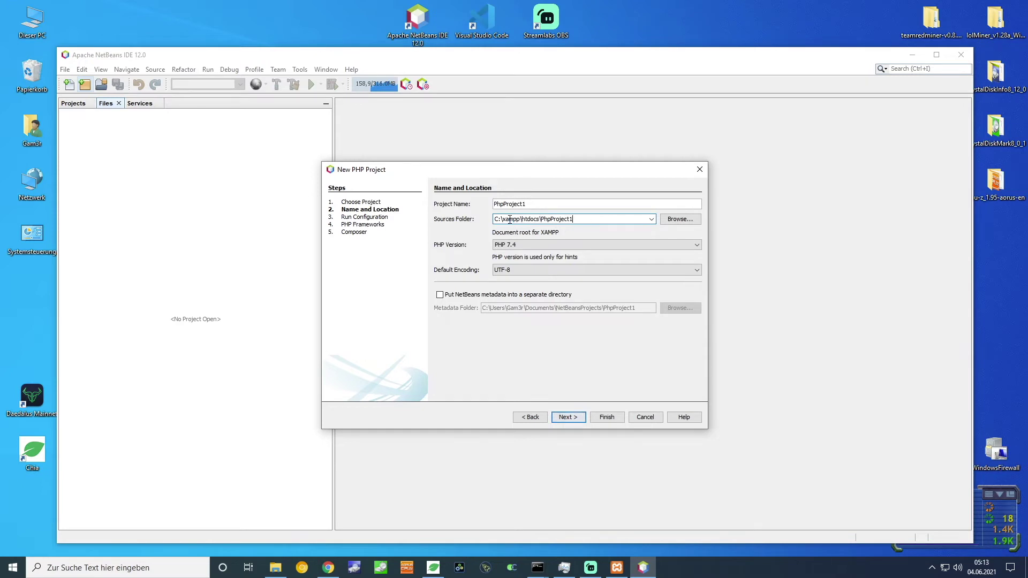
{"action": "left_click_drag", "start_coordinate": [510, 219], "coordinate": [574, 222]}
{"action": "double_click", "coordinate": [574, 222]}
{"action": "left_click", "coordinate": [530, 217]}
{"action": "left_click", "coordinate": [532, 204]}
{"action": "left_click", "coordinate": [521, 219]}
{"action": "left_click_drag", "start_coordinate": [575, 219], "coordinate": [483, 199]}
{"action": "type", "text": "PHP-Tutori"}
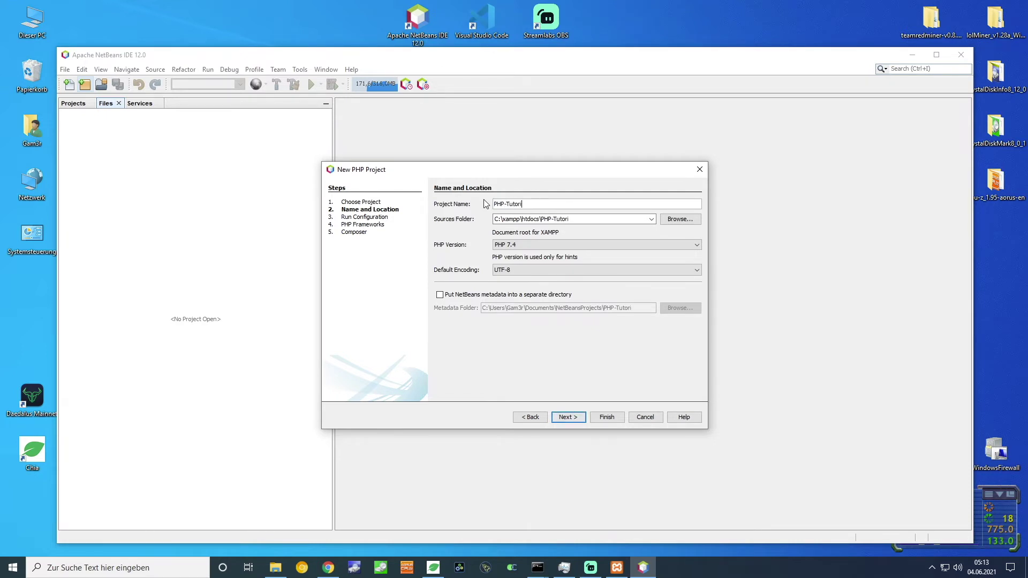
{"action": "type", "text": "al-1"}
{"action": "left_click", "coordinate": [455, 295]}
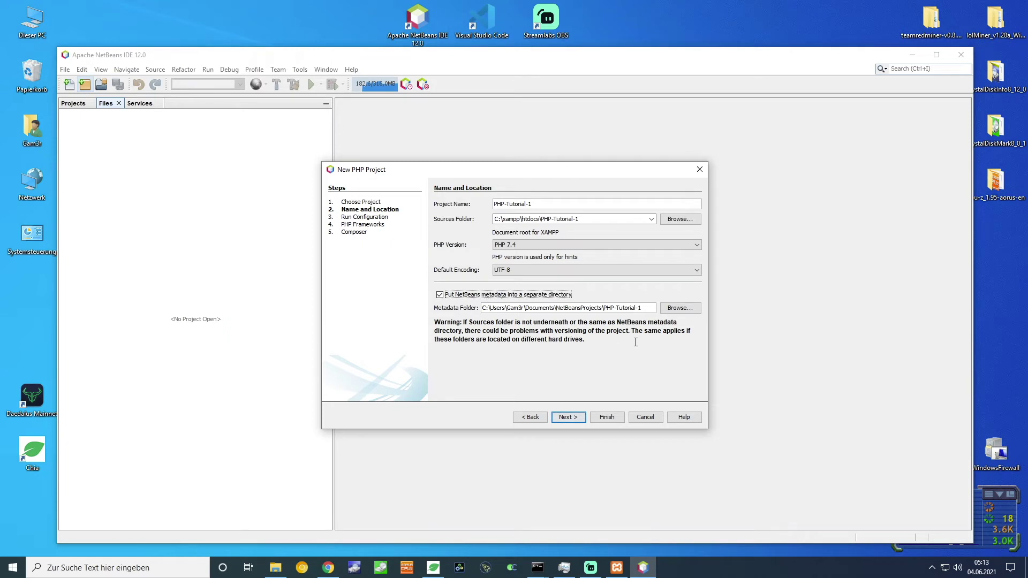
{"action": "left_click", "coordinate": [441, 295]}
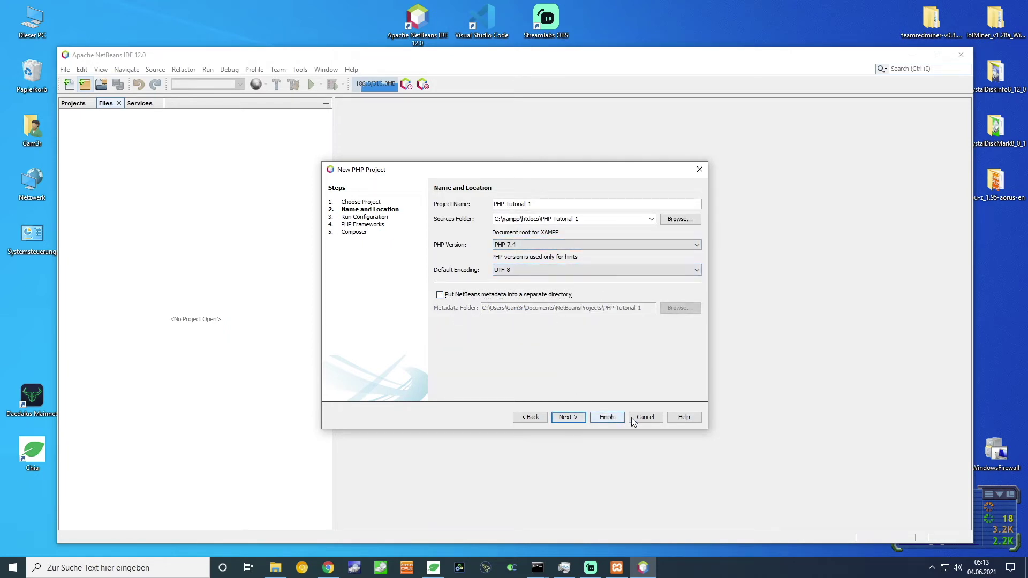
Set the project to run as Local Web Site and finish creating it without any PHP framework or Composer package
{"action": "left_click", "coordinate": [567, 417]}
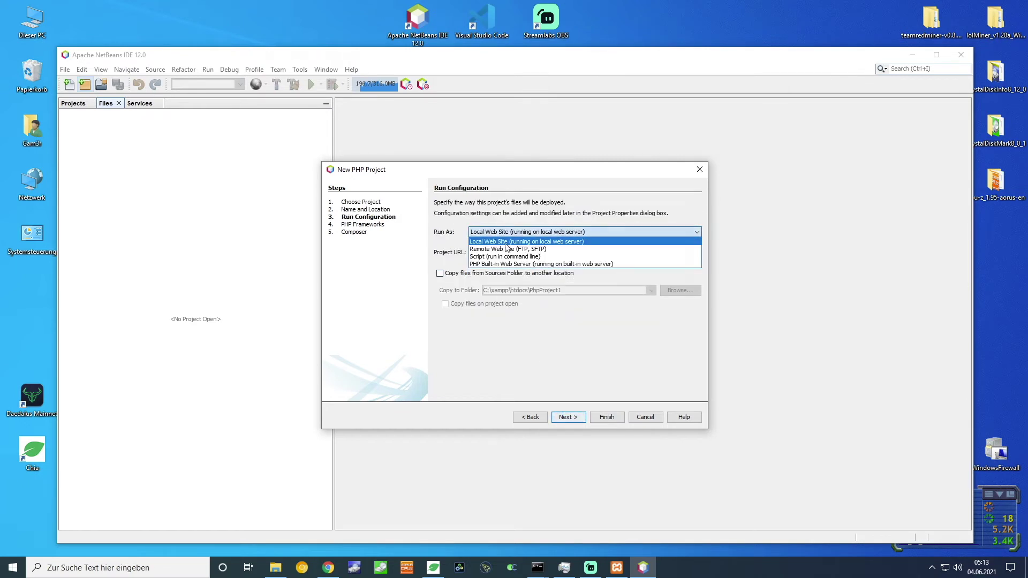
{"action": "left_click", "coordinate": [508, 241]}
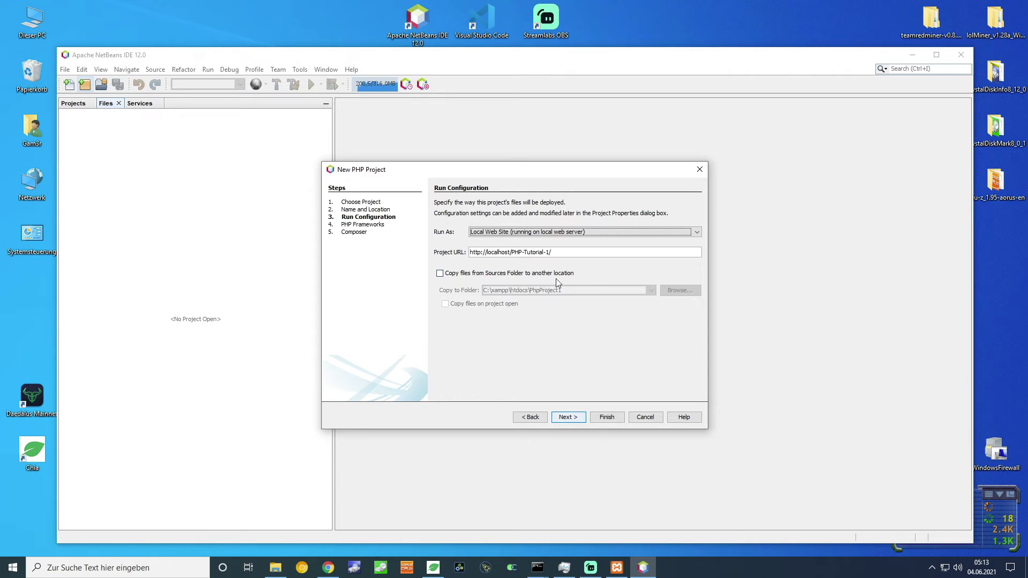
{"action": "left_click", "coordinate": [574, 422]}
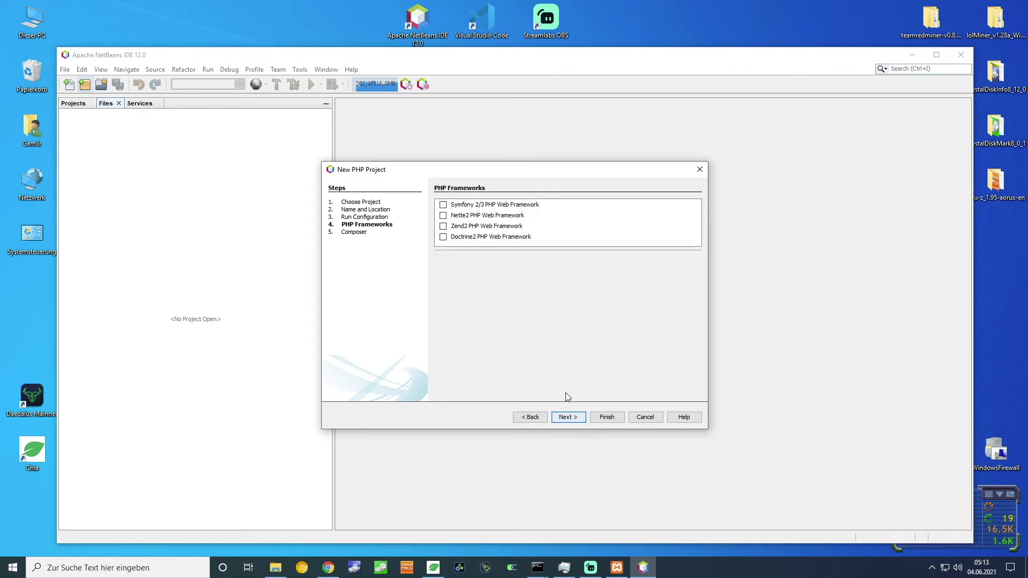
{"action": "left_click", "coordinate": [582, 419]}
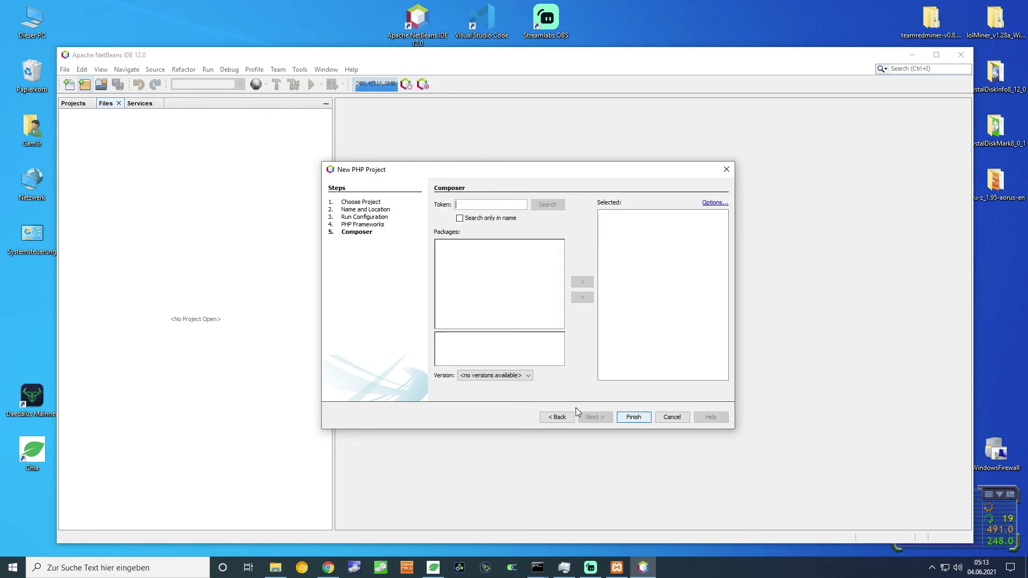
{"action": "left_click", "coordinate": [637, 417]}
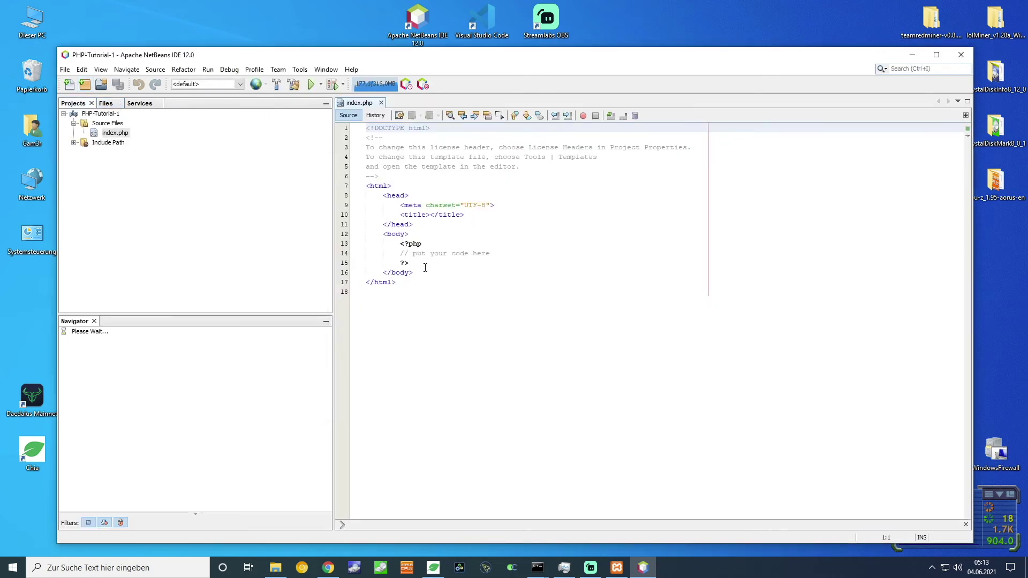
Replace the placeholder comment in the PHP block of index.php with echo "Hello World!"; and save the file
{"action": "left_click", "coordinate": [436, 252]}
{"action": "left_click", "coordinate": [489, 253]}
{"action": "left_click_drag", "start_coordinate": [498, 253], "coordinate": [402, 253]}
{"action": "type", "text": "echo"}
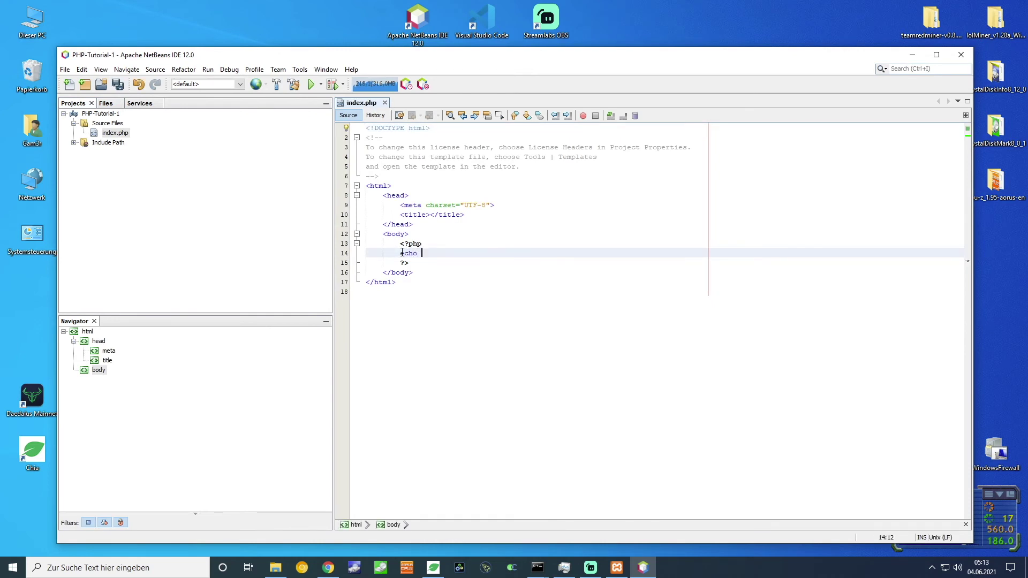
{"action": "key", "text": "Left"}
{"action": "key", "text": "Left"}
{"action": "type", "text": "Hello World!"}
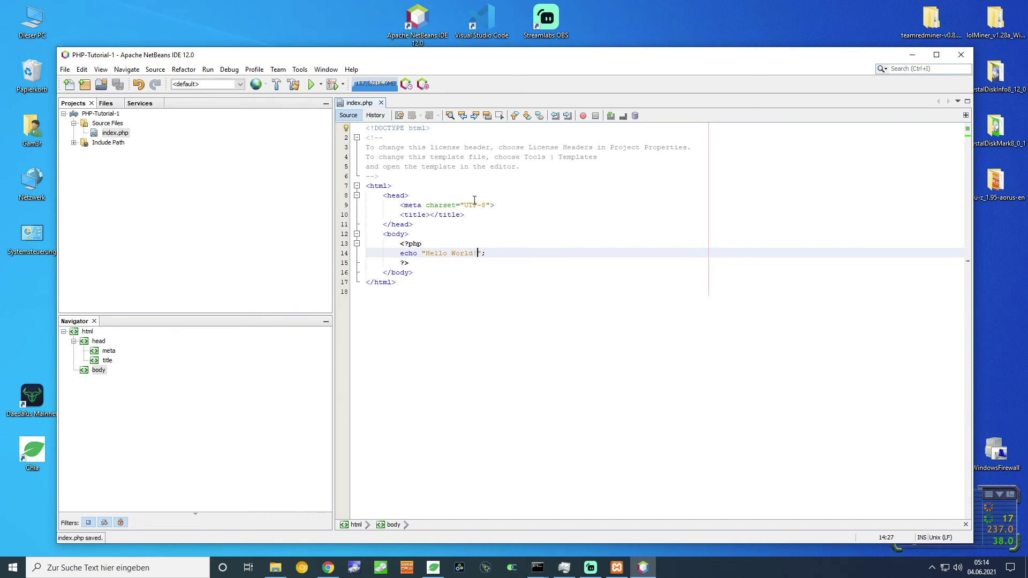
Select Chrome without the NetBeans Connector as the project's browser and run the project
{"action": "left_click_drag", "start_coordinate": [473, 203], "coordinate": [465, 215]}
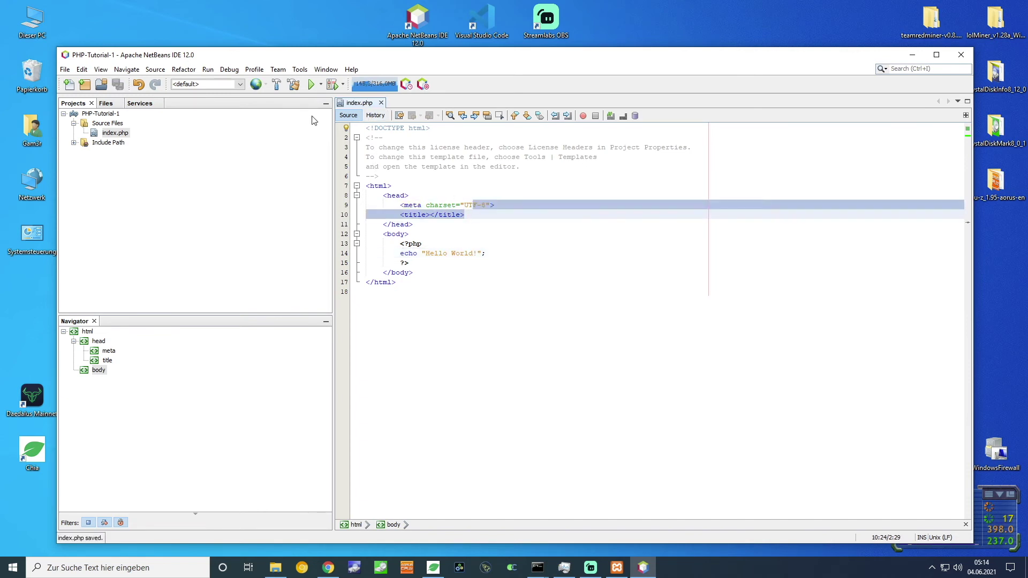
{"action": "left_click", "coordinate": [266, 86]}
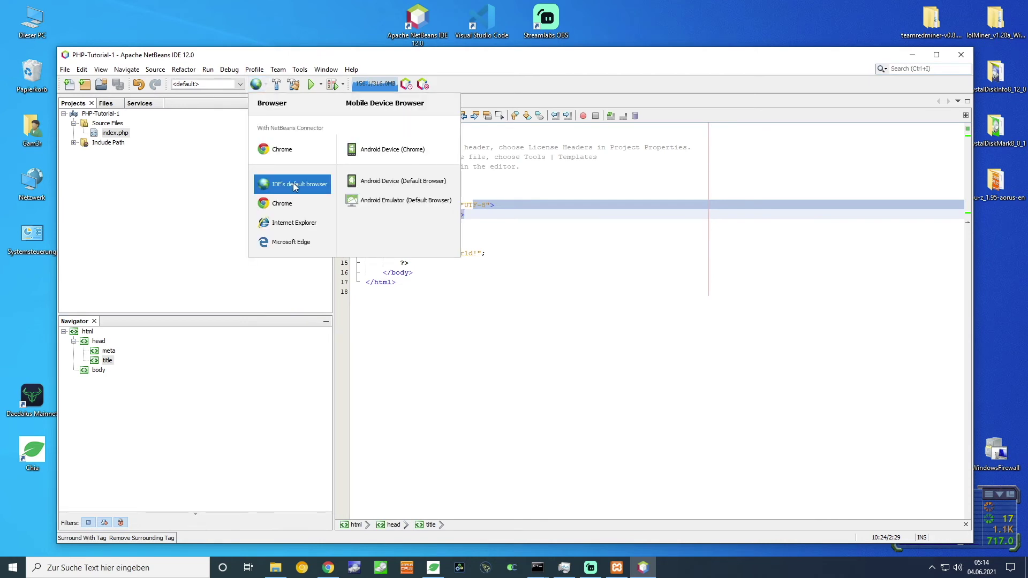
{"action": "left_click", "coordinate": [295, 187]}
{"action": "left_click", "coordinate": [257, 86]}
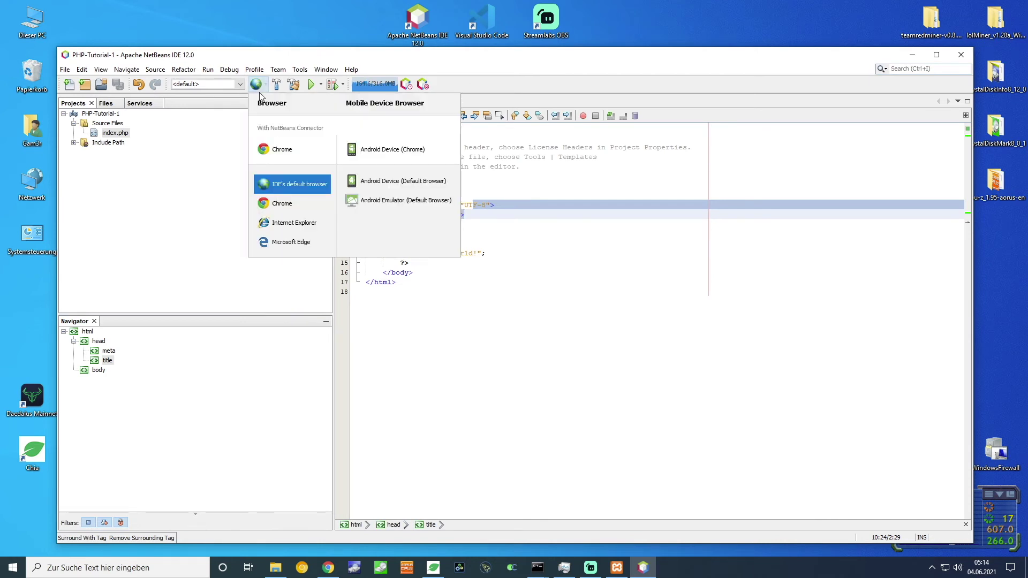
{"action": "left_click", "coordinate": [256, 85]}
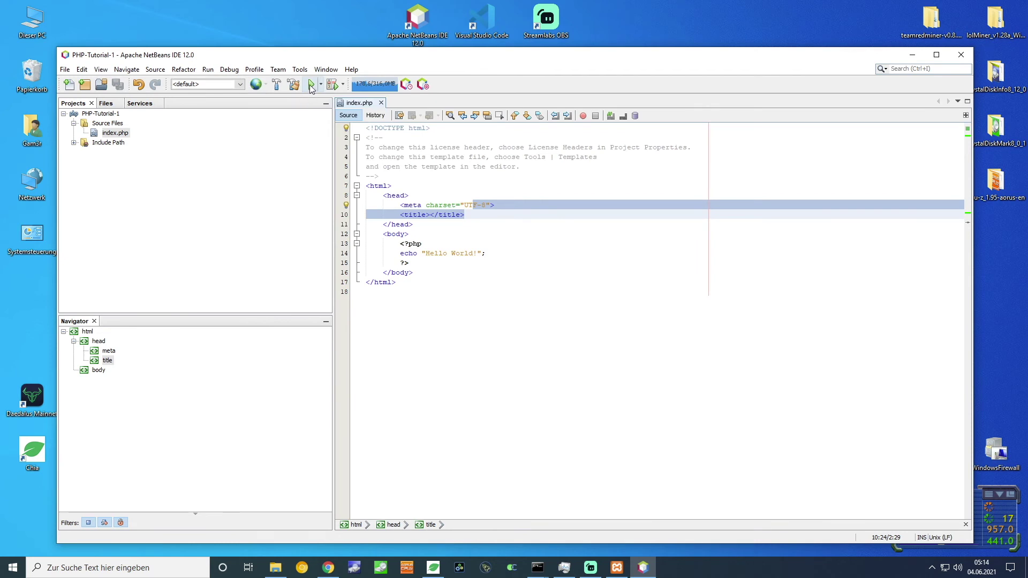
{"action": "left_click", "coordinate": [256, 85]}
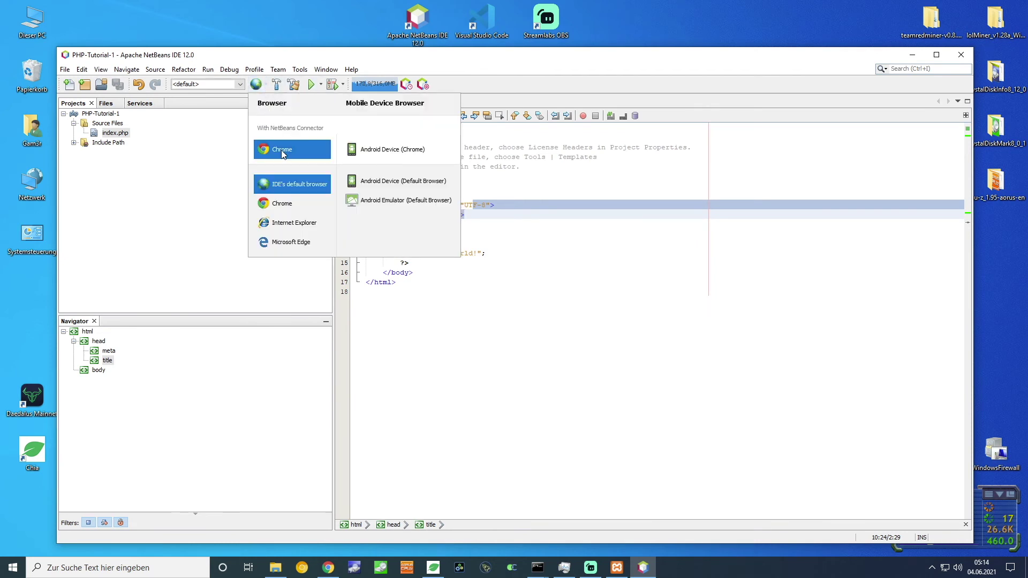
{"action": "left_click", "coordinate": [284, 204]}
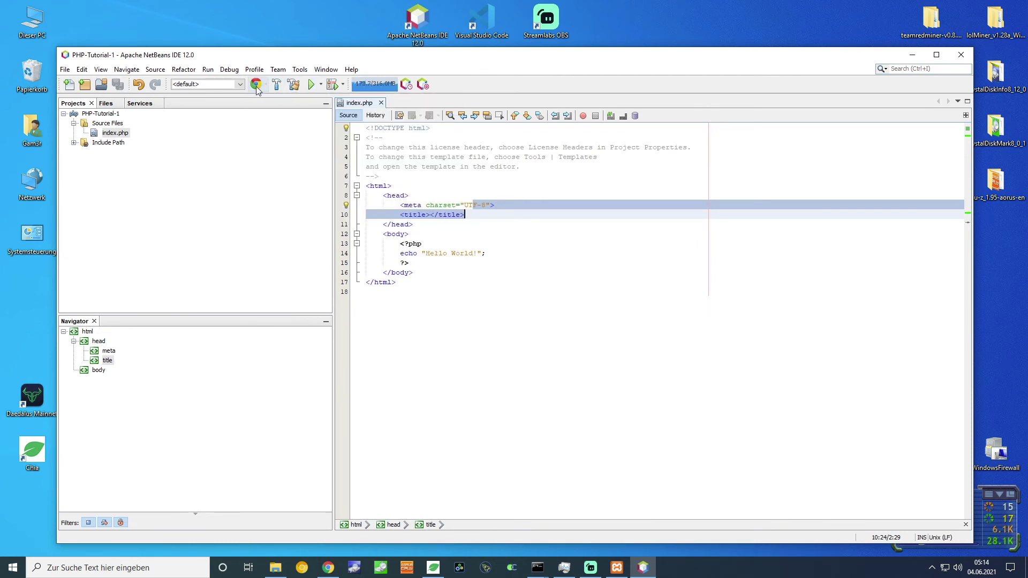
{"action": "left_click", "coordinate": [311, 85]}
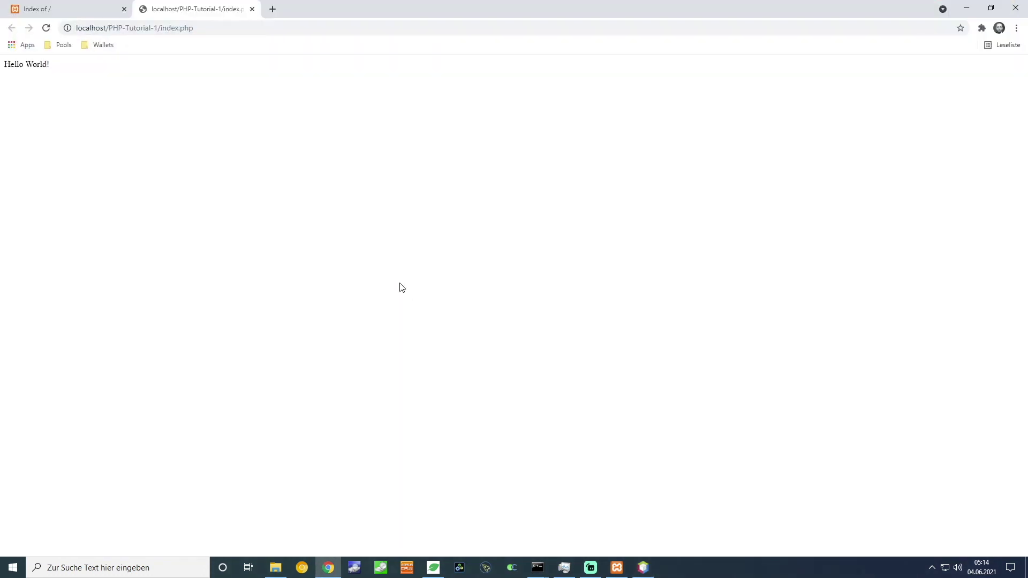
Close the "Index of /" tab and check the address and output of the PHP-Tutorial-1 index.php page
{"action": "triple_click", "coordinate": [34, 68]}
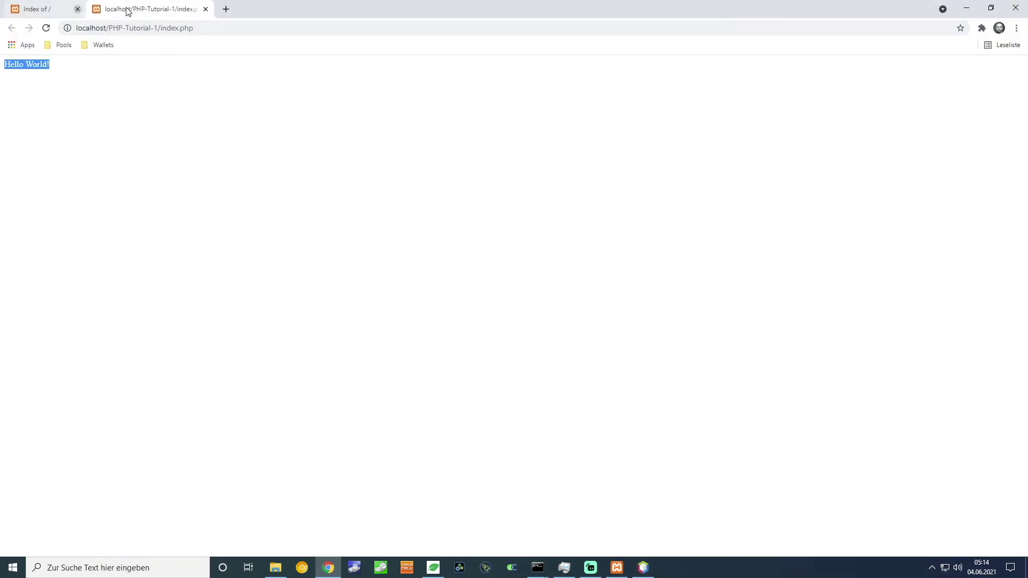
{"action": "left_click", "coordinate": [124, 9]}
{"action": "left_click", "coordinate": [67, 70]}
{"action": "left_click_drag", "start_coordinate": [87, 29], "coordinate": [223, 27]}
{"action": "left_click", "coordinate": [84, 29]}
{"action": "left_click_drag", "start_coordinate": [84, 29], "coordinate": [236, 29]}
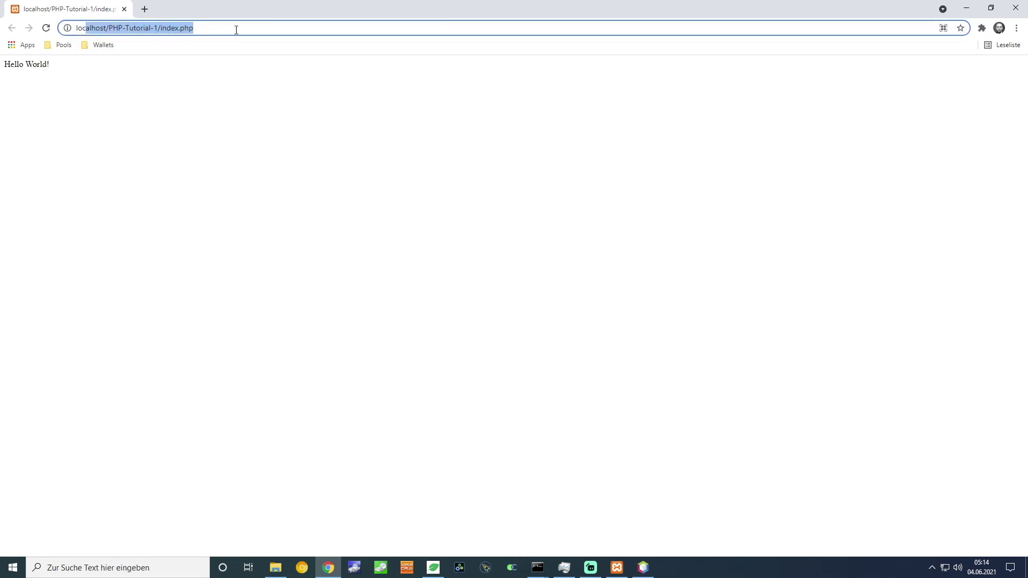
{"action": "double_click", "coordinate": [84, 68]}
{"action": "left_click_drag", "start_coordinate": [81, 67], "coordinate": [11, 66]}
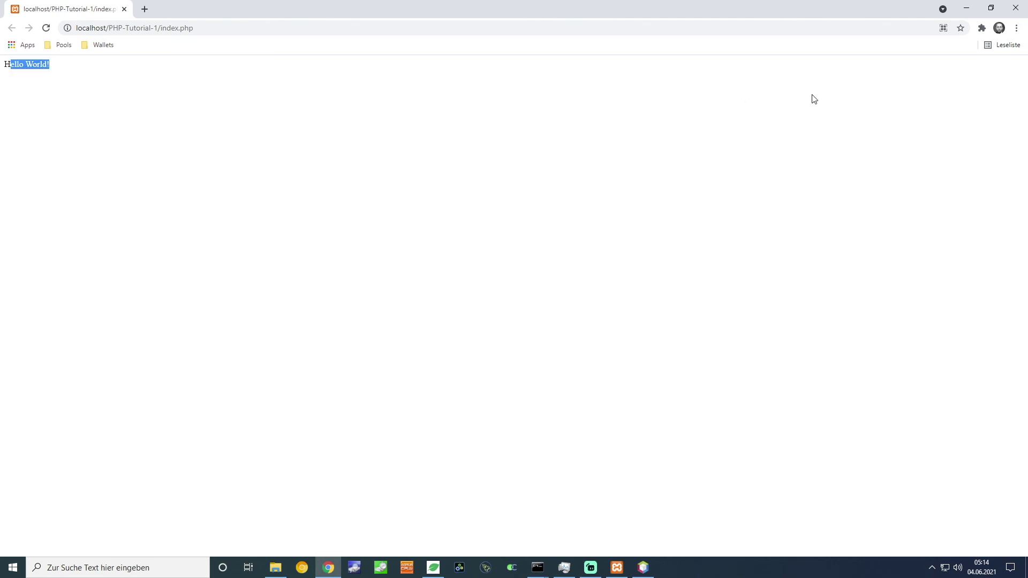
Return to NetBeans and delete the template license comment block above the html tag in index.php
{"action": "left_click", "coordinate": [643, 567]}
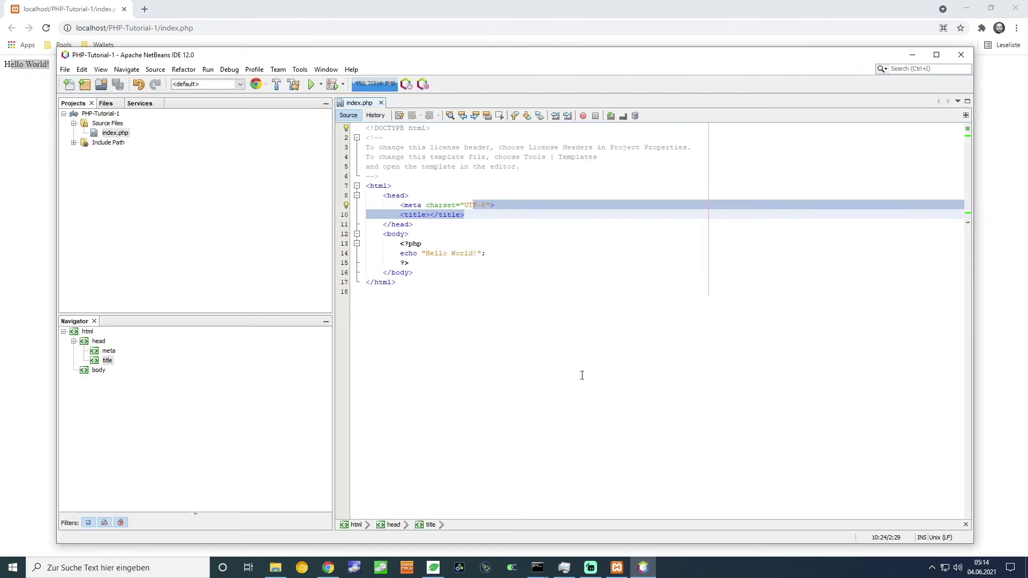
{"action": "left_click", "coordinate": [455, 236]}
{"action": "left_click_drag", "start_coordinate": [416, 177], "coordinate": [366, 137]}
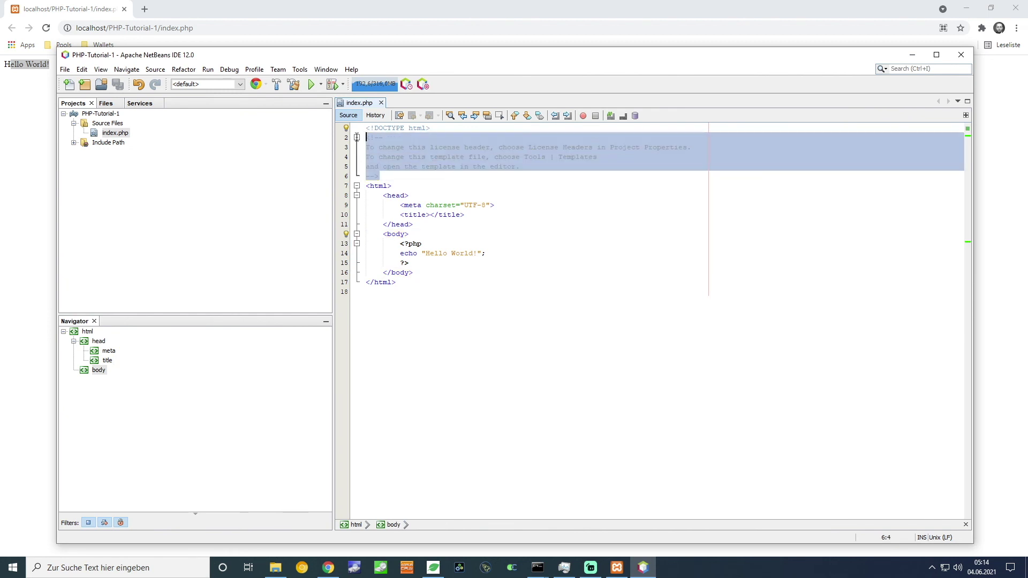
{"action": "key", "text": "Delete"}
{"action": "key", "text": "BackSpace"}
{"action": "left_click", "coordinate": [490, 205]}
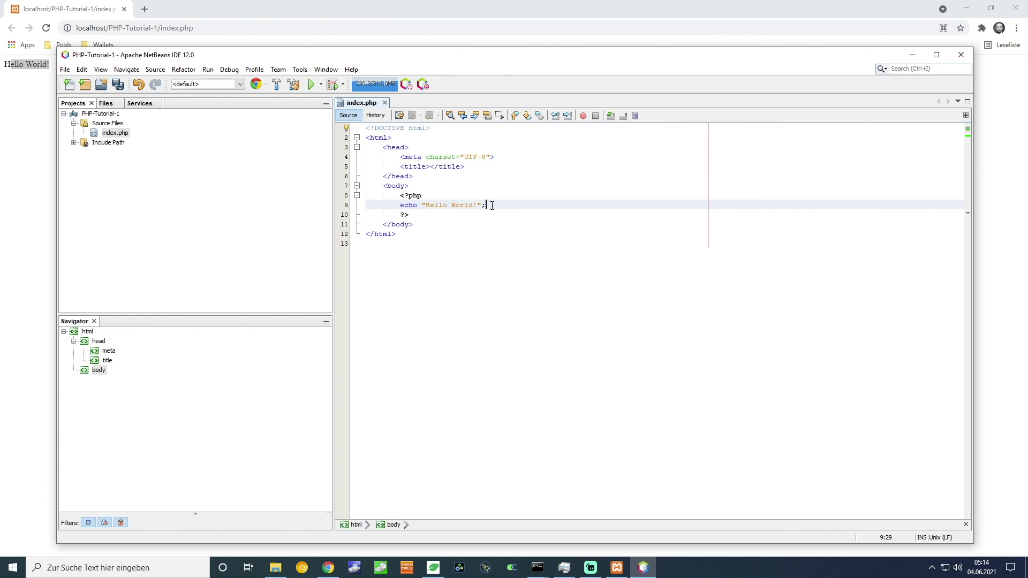
Close NetBeans and discard the unsaved changes to index.php
{"action": "left_click", "coordinate": [970, 61]}
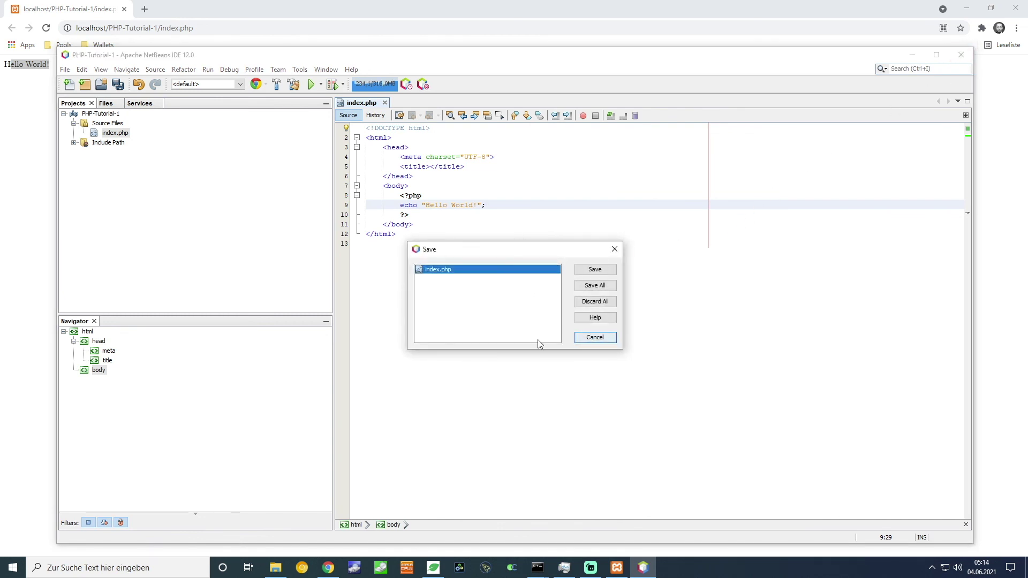
{"action": "left_click", "coordinate": [595, 301]}
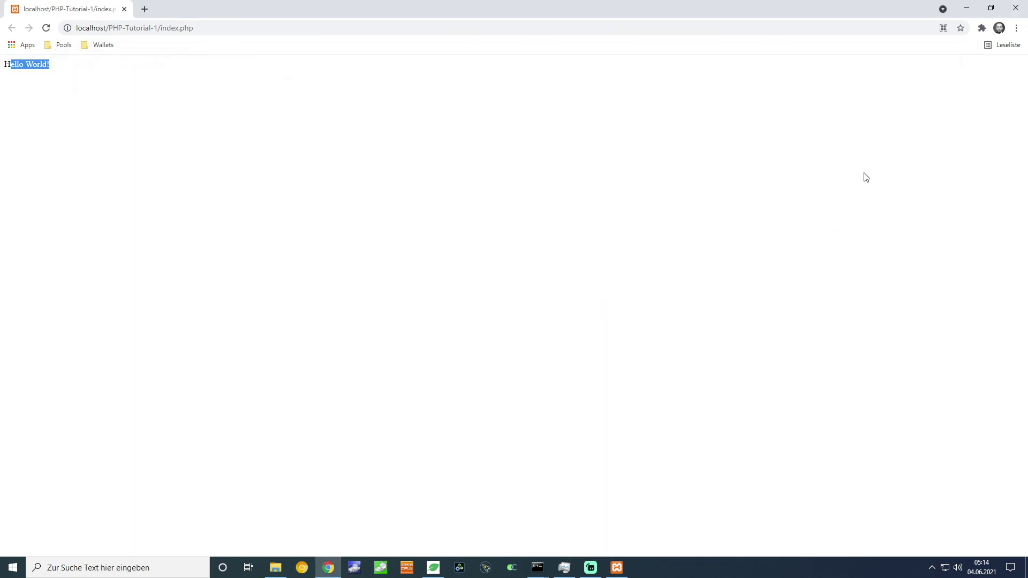